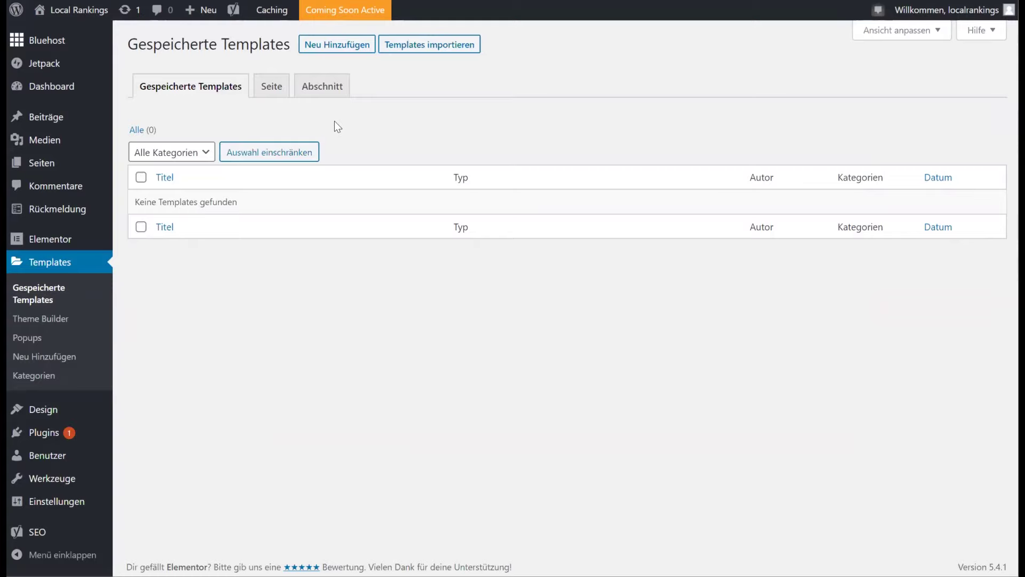
Review Elementor's general settings and the themes installed on the WordPress site
click(54, 242)
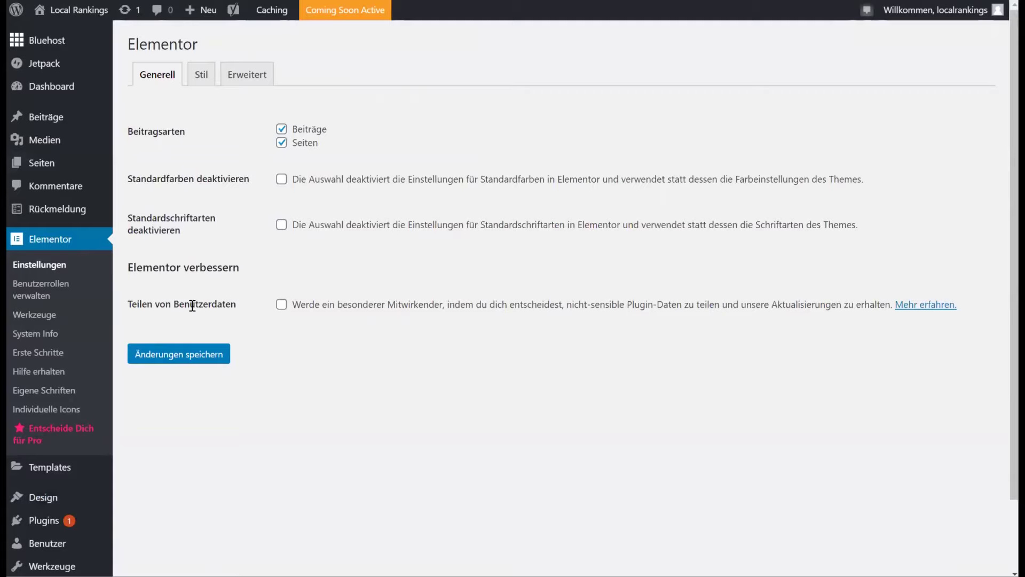
click(58, 291)
mouse_move(32, 497)
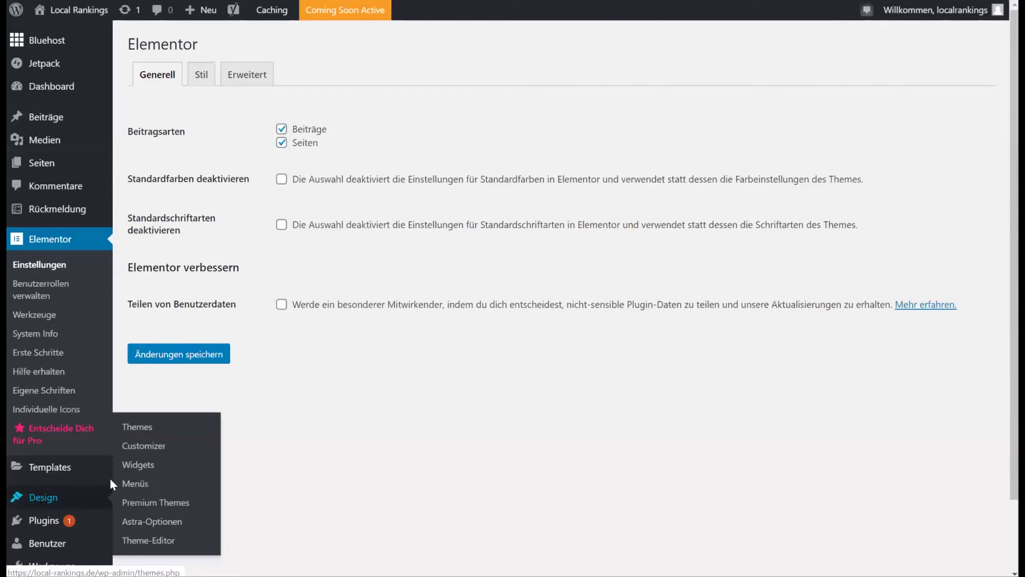
click(137, 427)
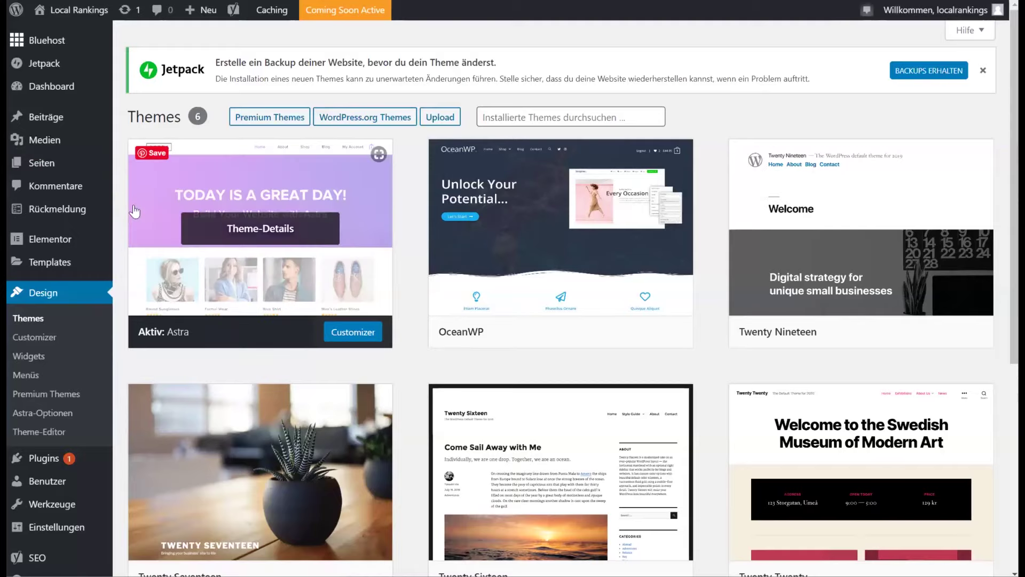
Create a new page titled "Elementor Testseite" and open it for editing in Elementor
mouse_move(82, 163)
click(132, 192)
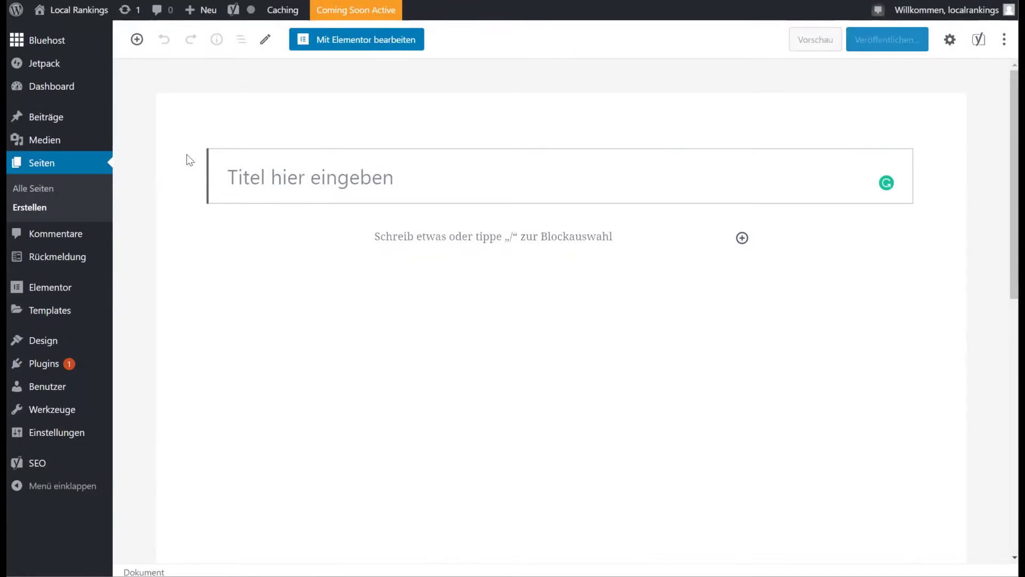
click(366, 45)
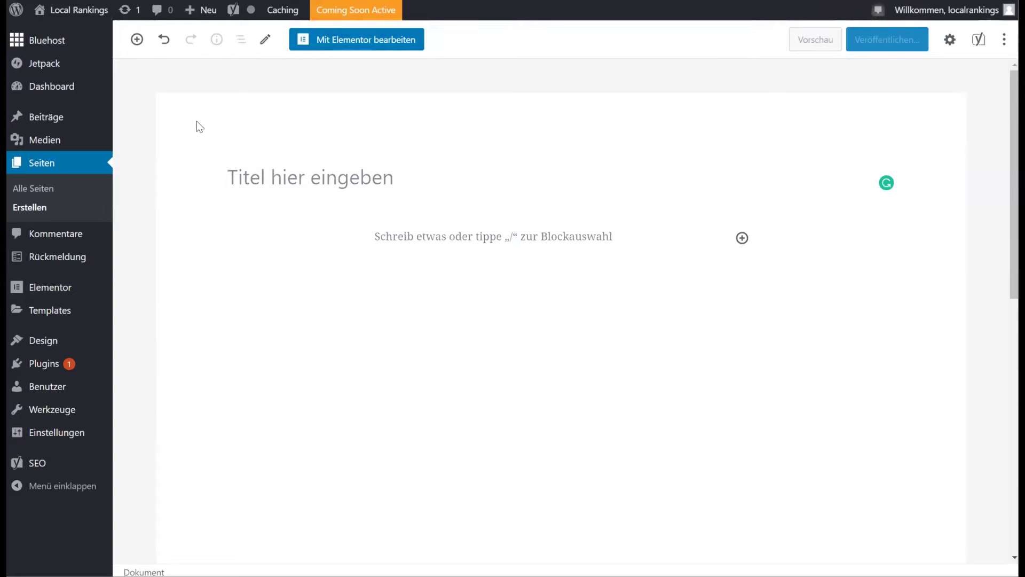
click(276, 179)
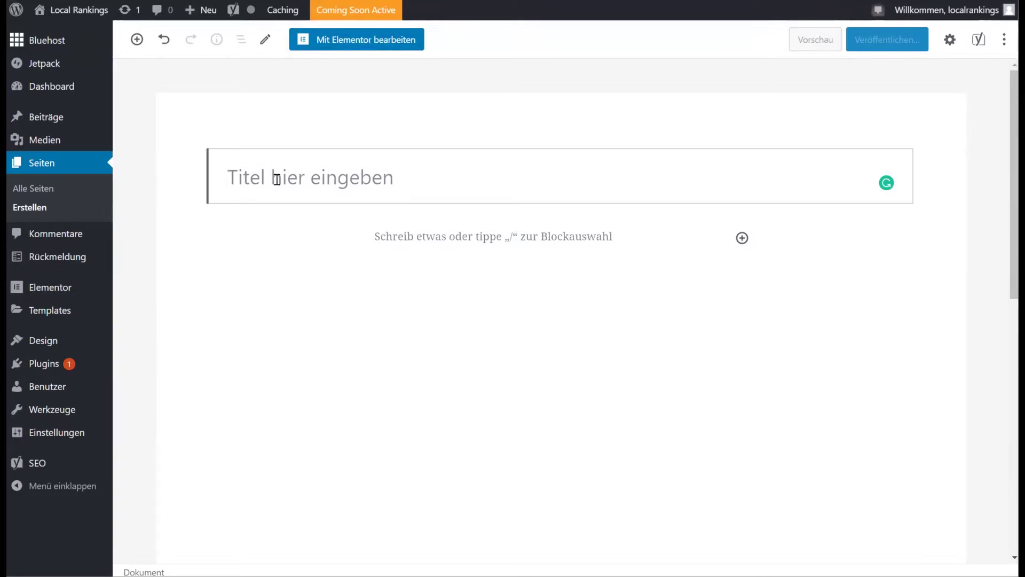
text(Elemen)
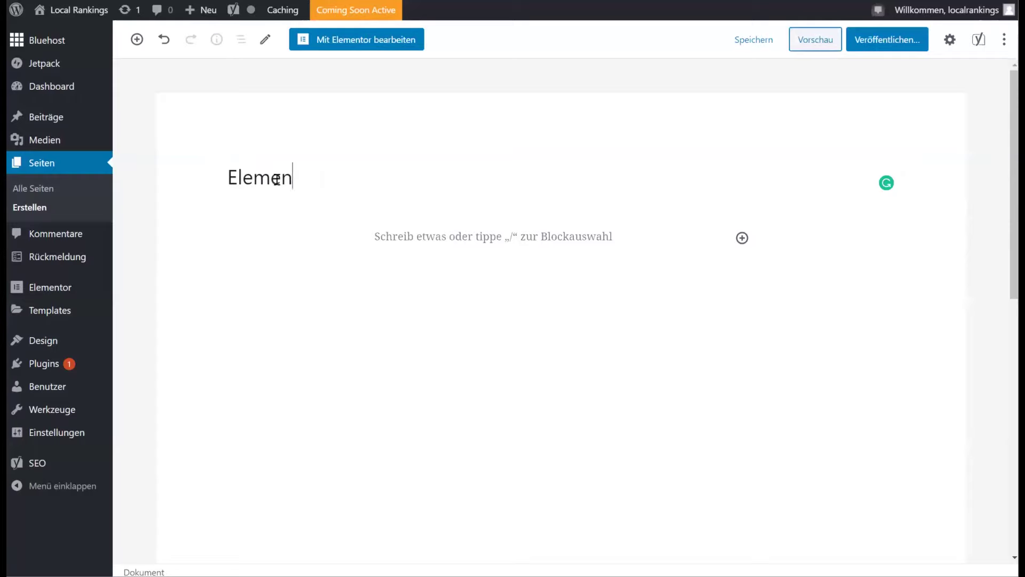
text(tor Testseite)
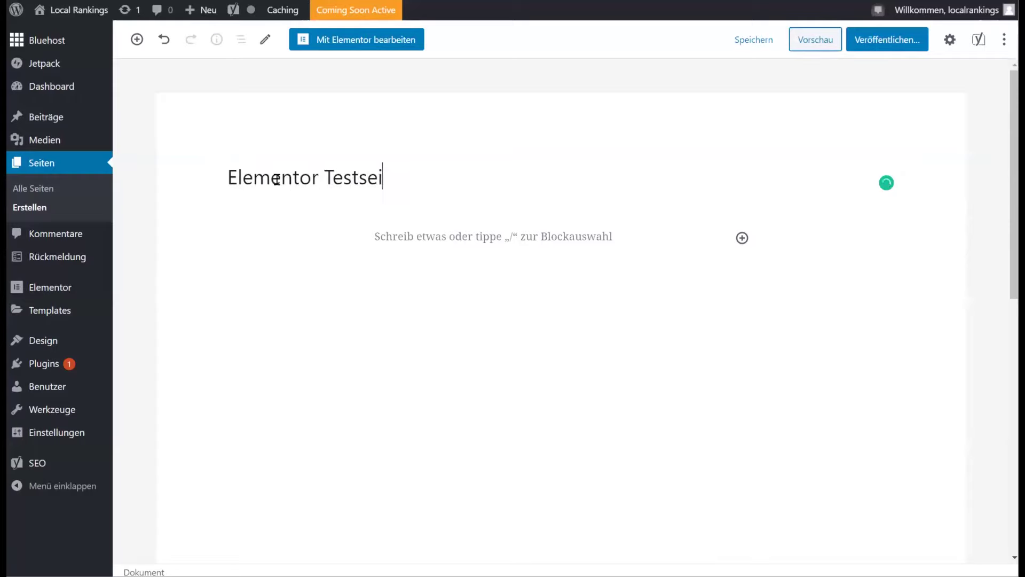
click(381, 41)
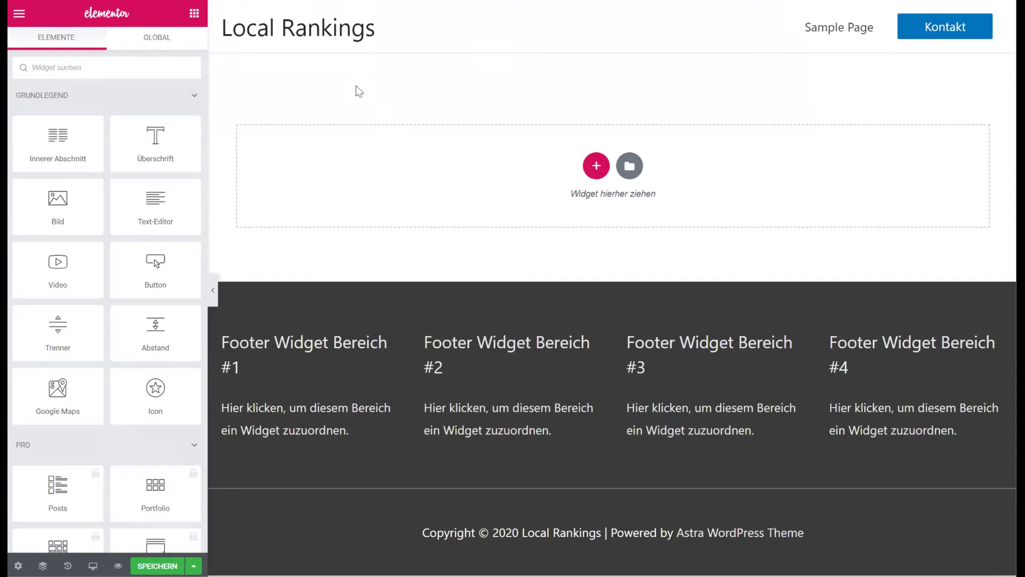
Look through the global default colours and default fonts, and return to the widget list
click(18, 14)
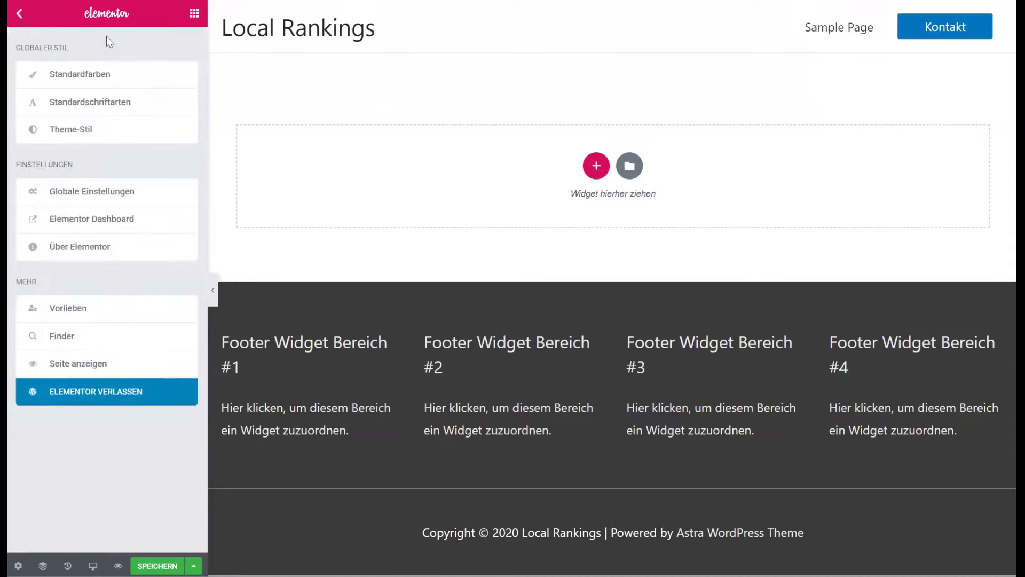
click(99, 78)
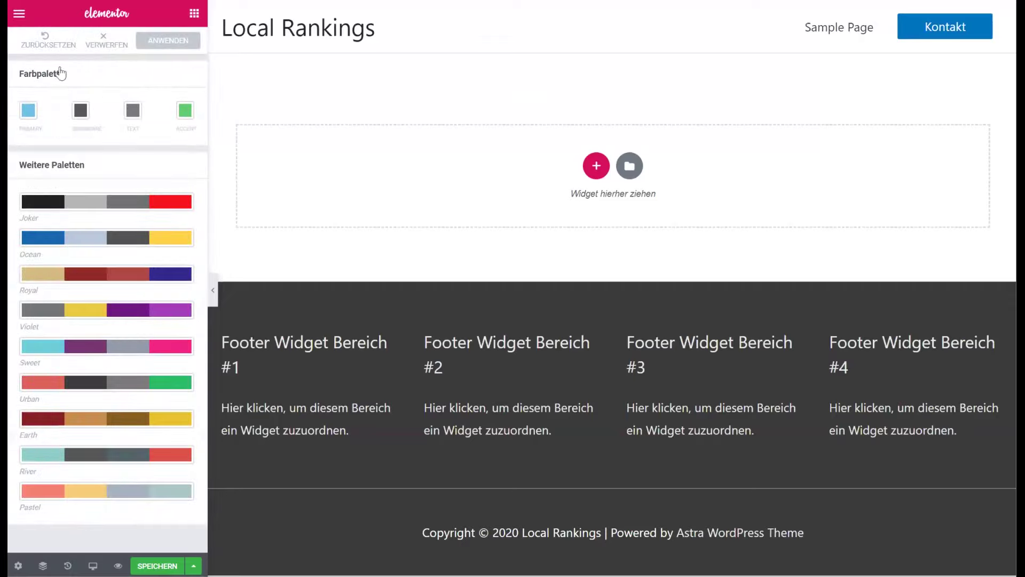
click(19, 16)
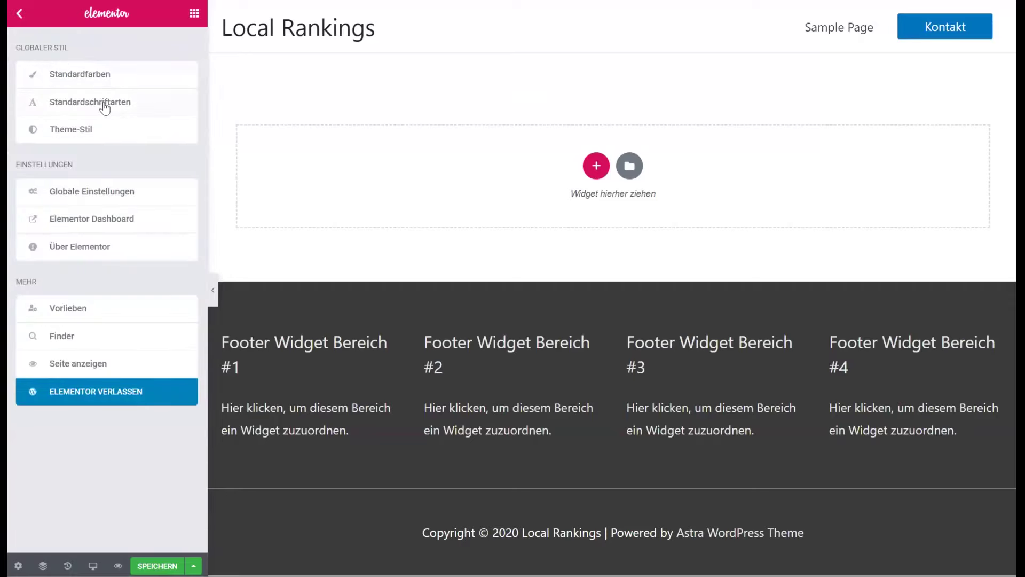
click(101, 103)
click(20, 14)
click(194, 19)
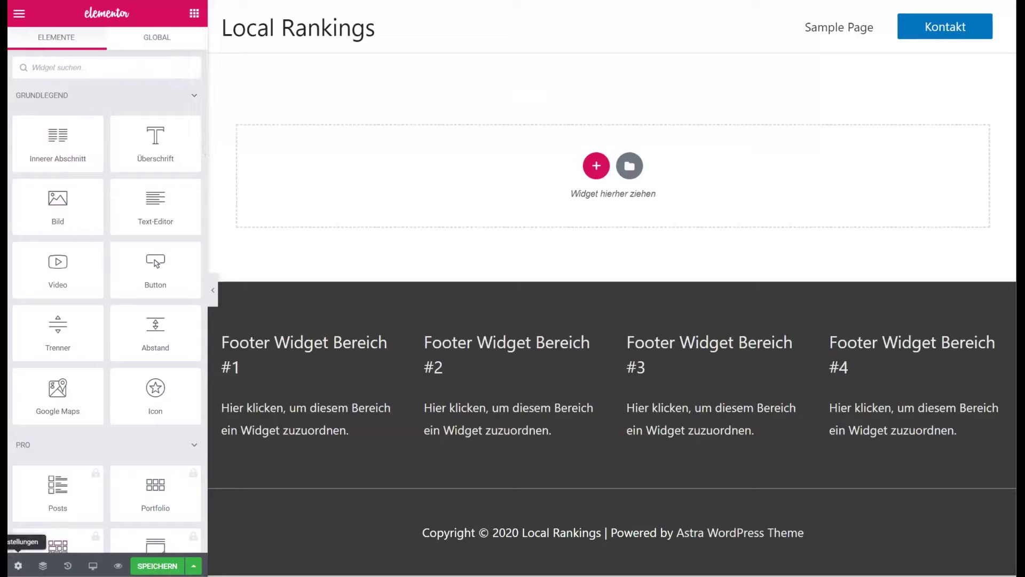
Set the page layout to Elementor Canvas in the page's general settings
click(18, 566)
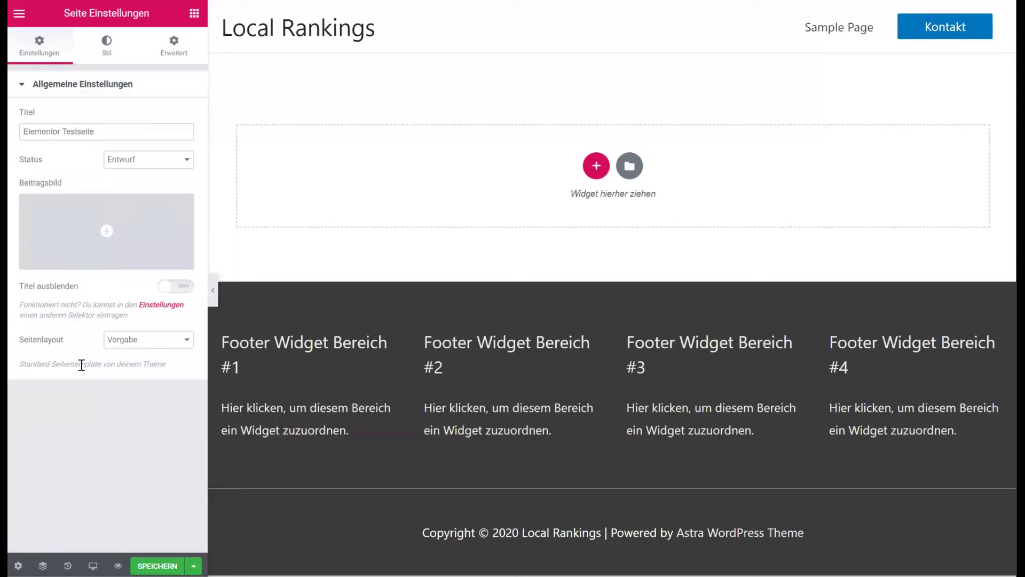
drag(96, 132, 26, 133)
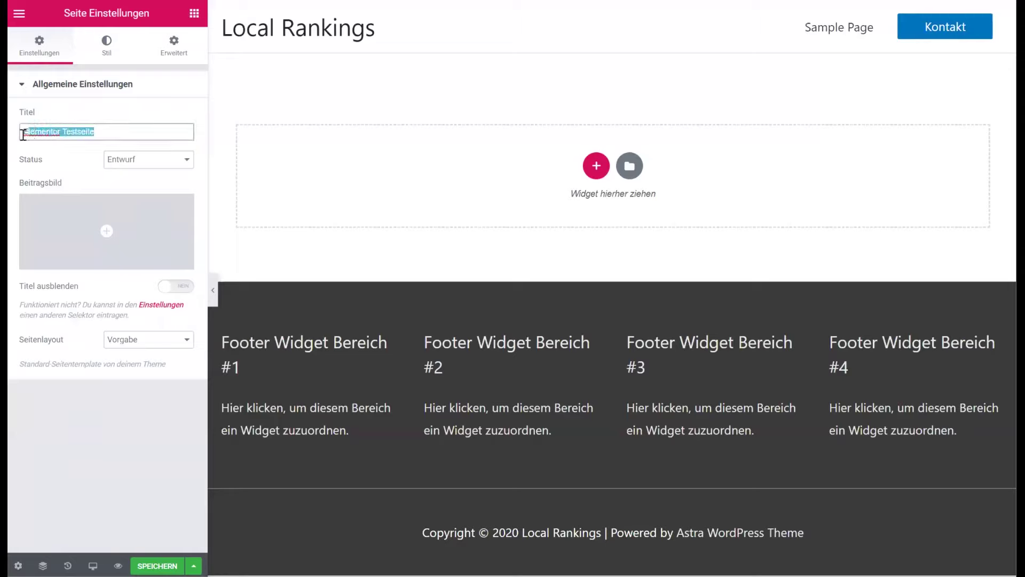
click(165, 162)
click(75, 162)
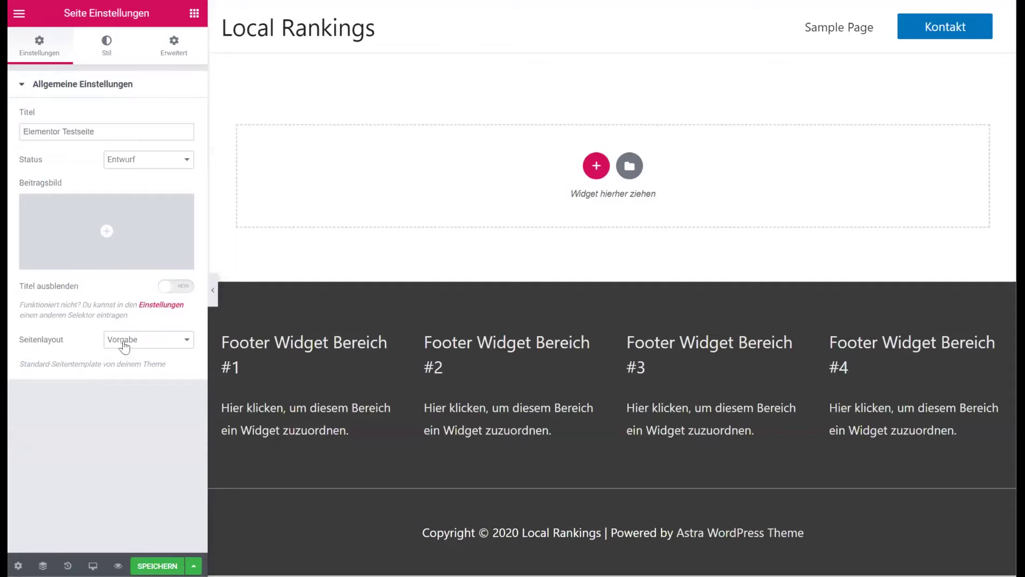
click(186, 341)
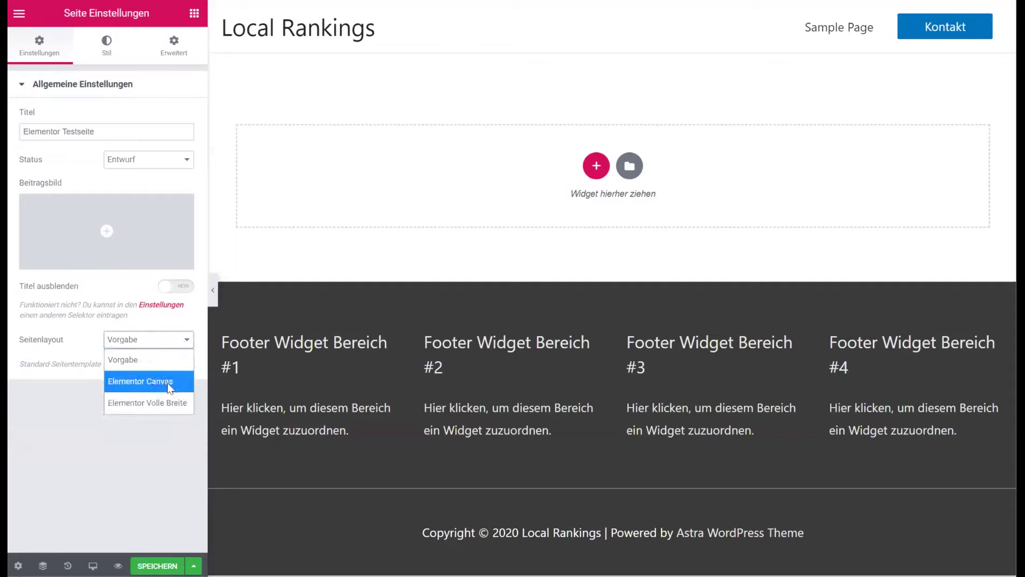
click(162, 380)
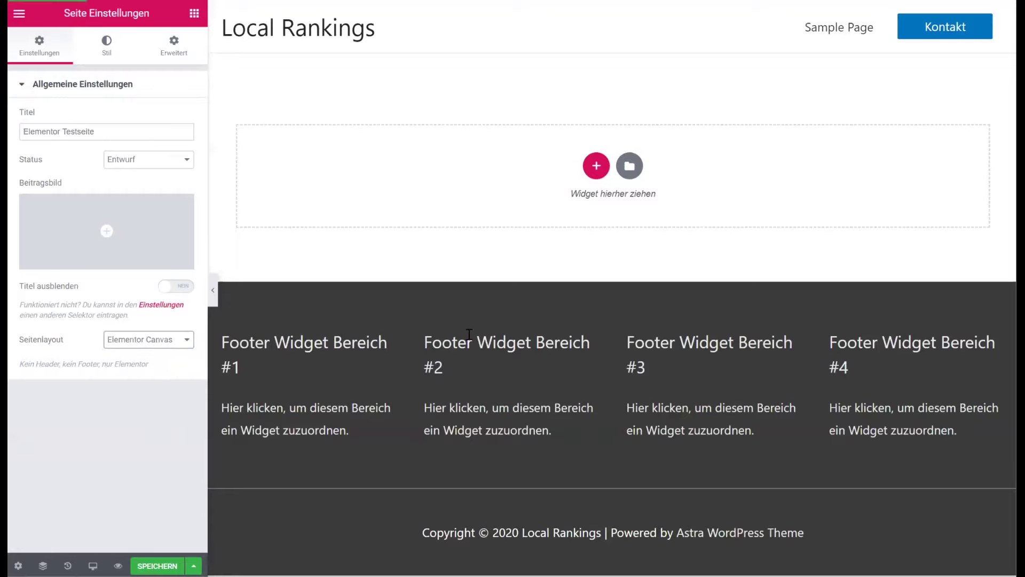
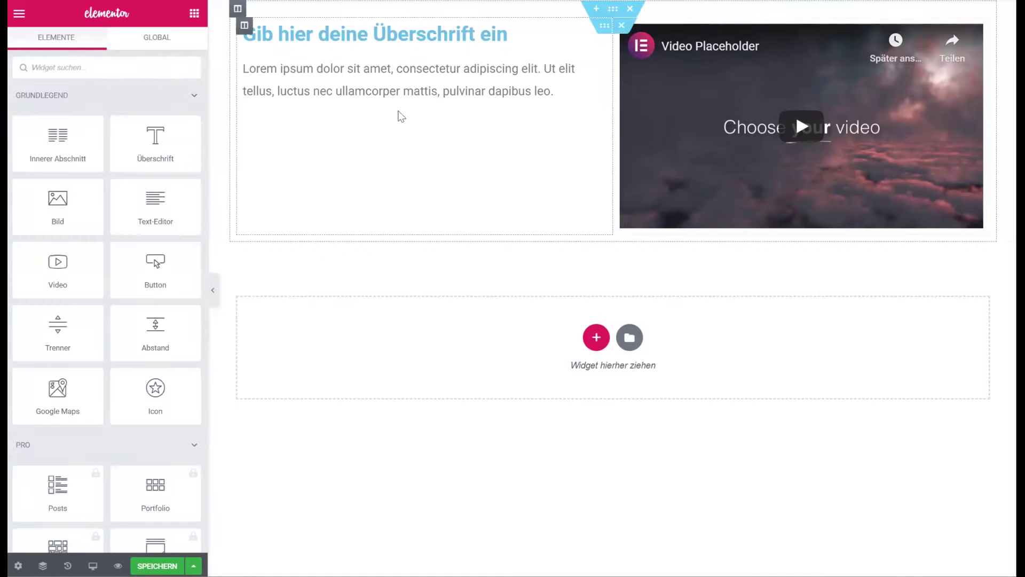
Inspect the content settings and title text of the heading above the placeholder paragraph
click(415, 30)
drag(508, 33, 240, 35)
drag(149, 143, 18, 135)
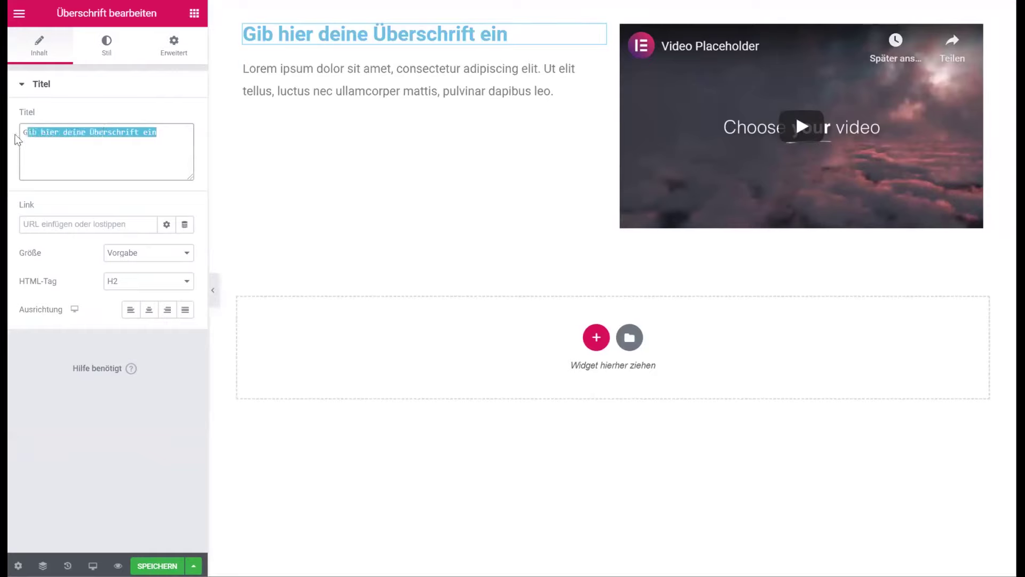
click(458, 468)
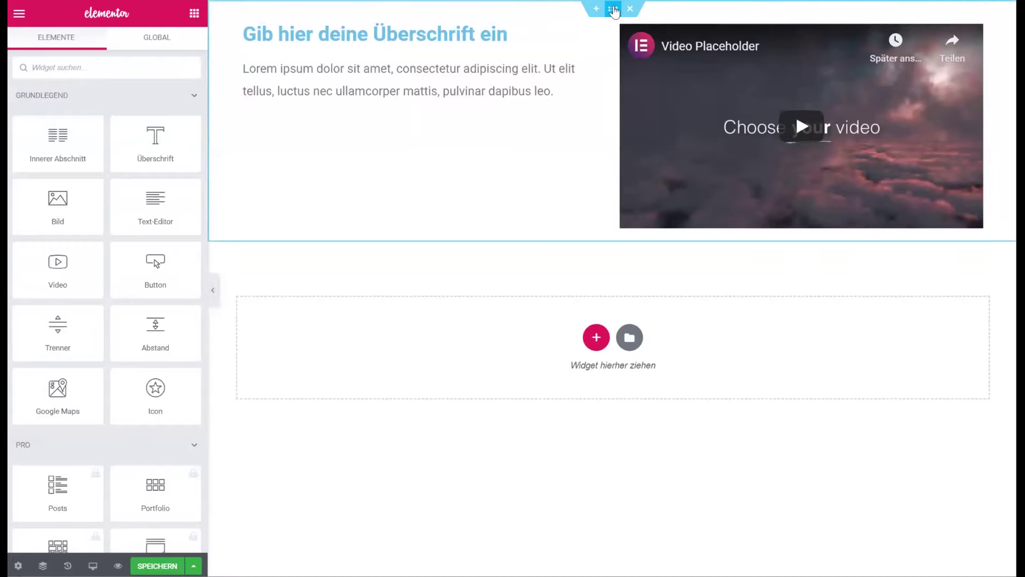
Inspect the section's style settings and the paragraph's text editor settings, and return to the widget list
click(613, 10)
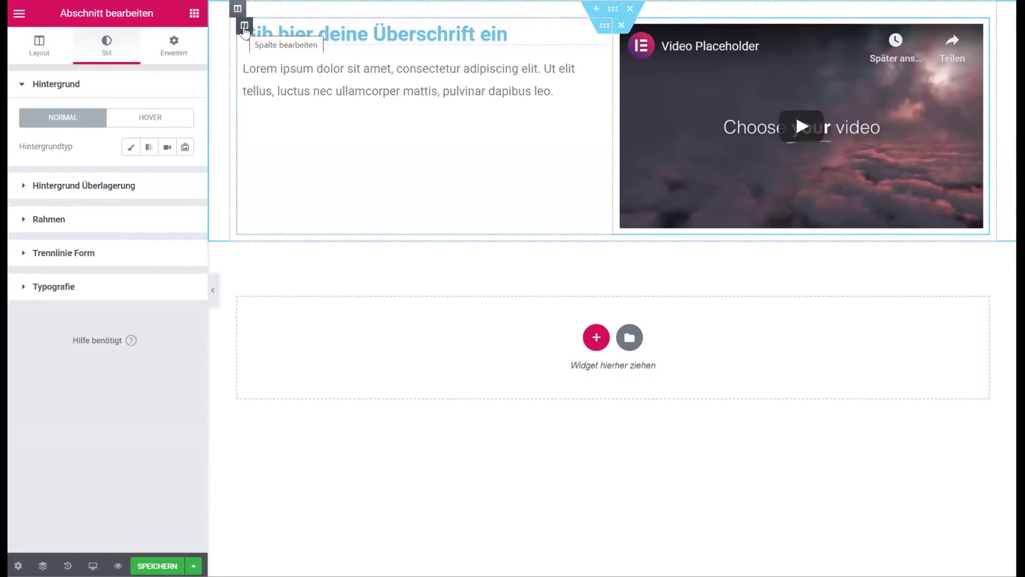
click(332, 36)
click(339, 72)
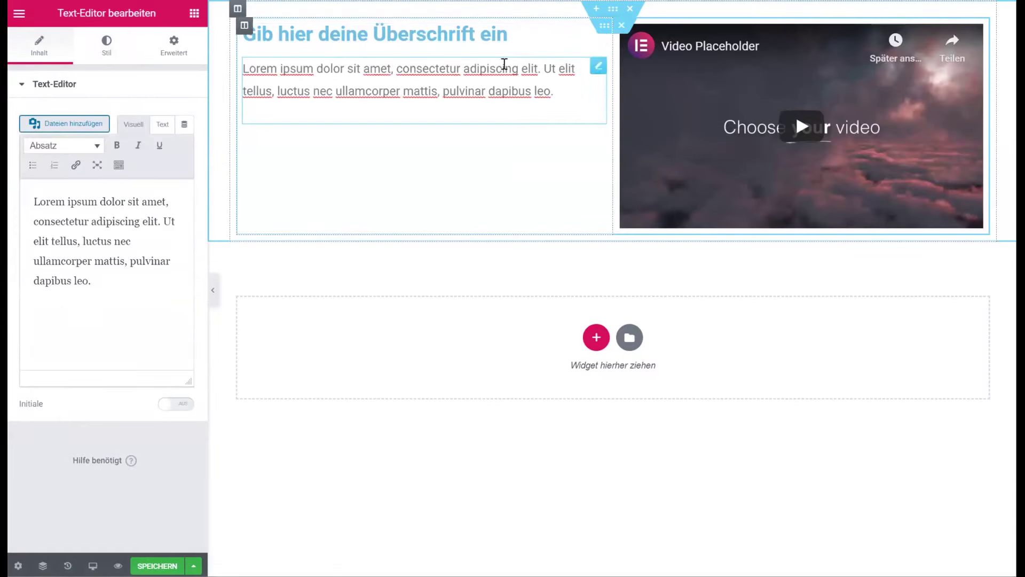
click(612, 10)
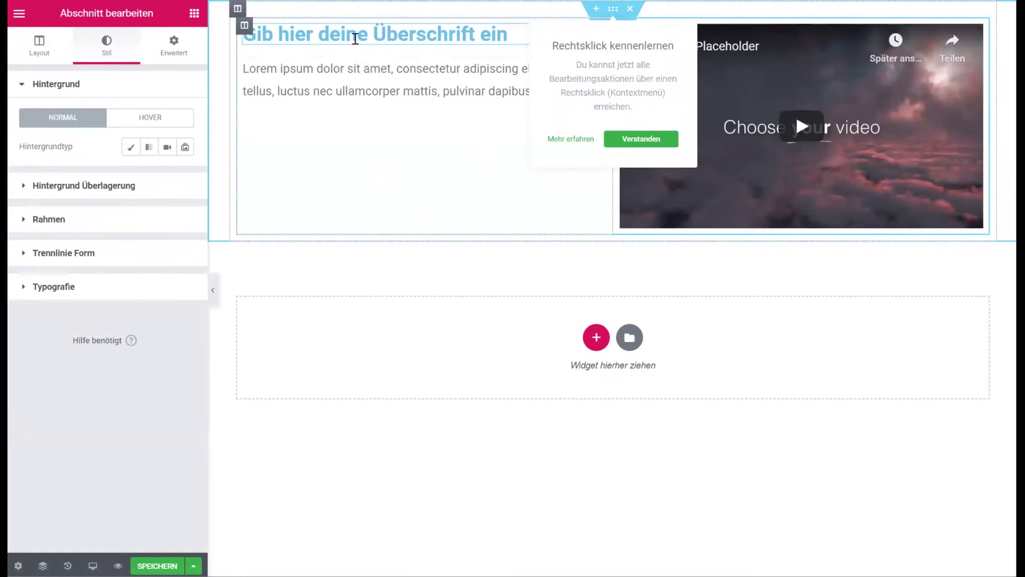
click(193, 14)
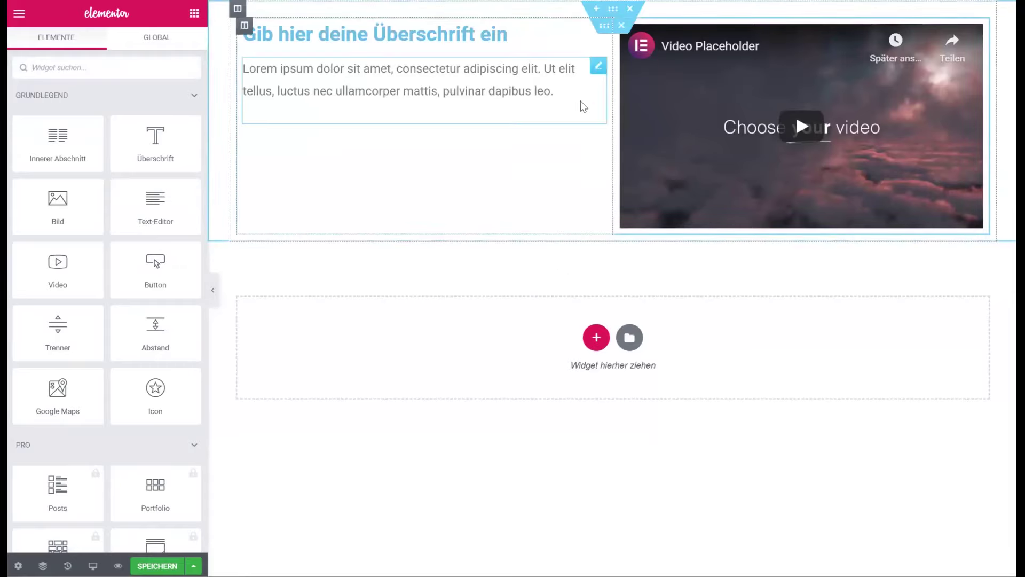
Try the background colours #61CE70, #7A7A7A and #4054B2 on the section with the heading and video, and clear the colour
click(613, 12)
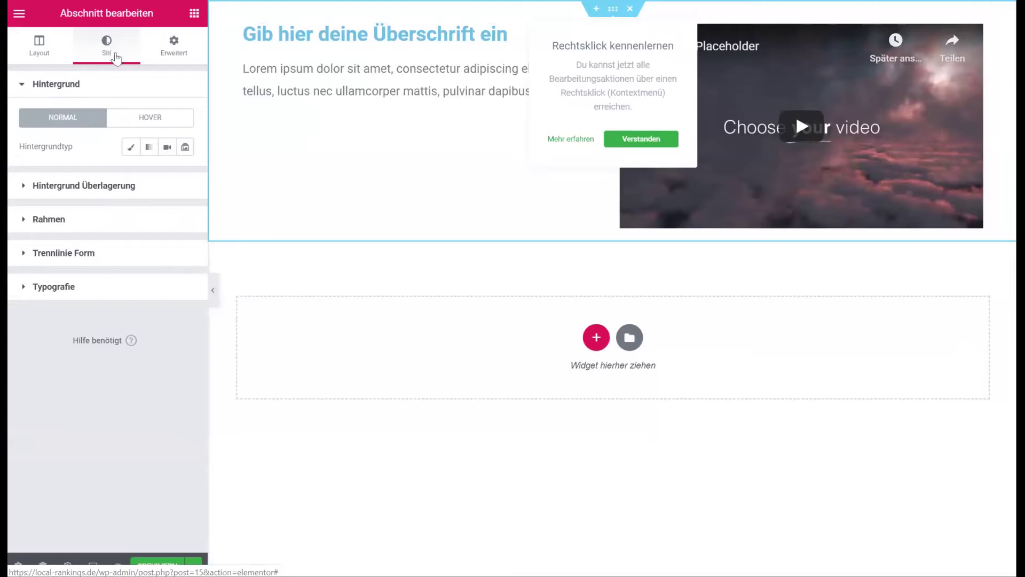
click(131, 146)
click(167, 175)
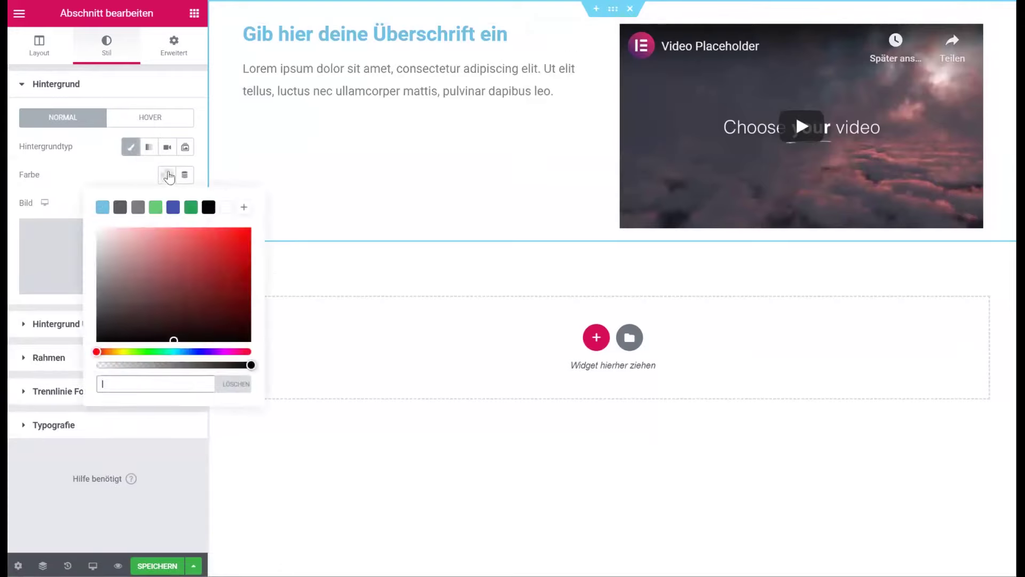
click(156, 208)
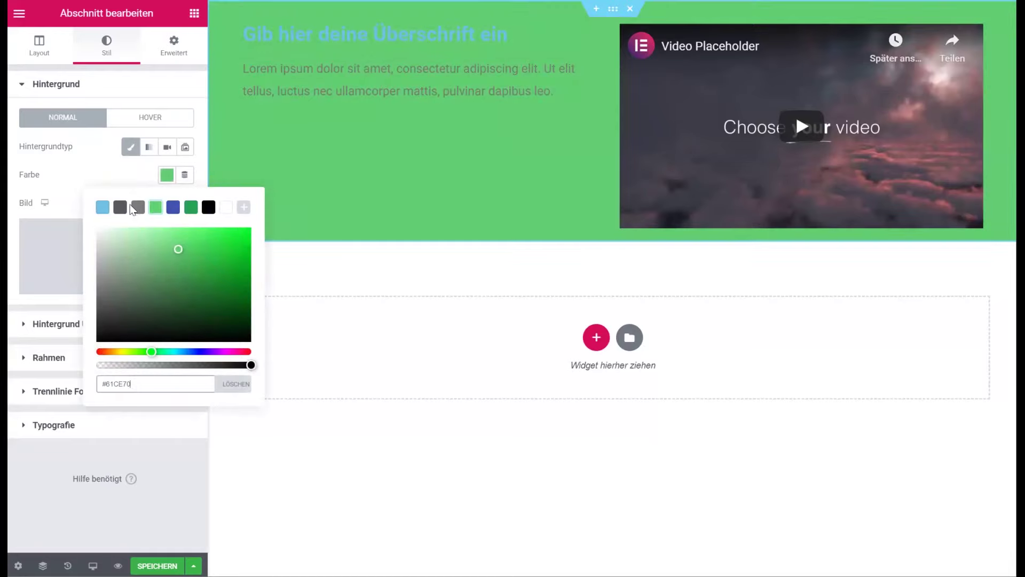
click(137, 208)
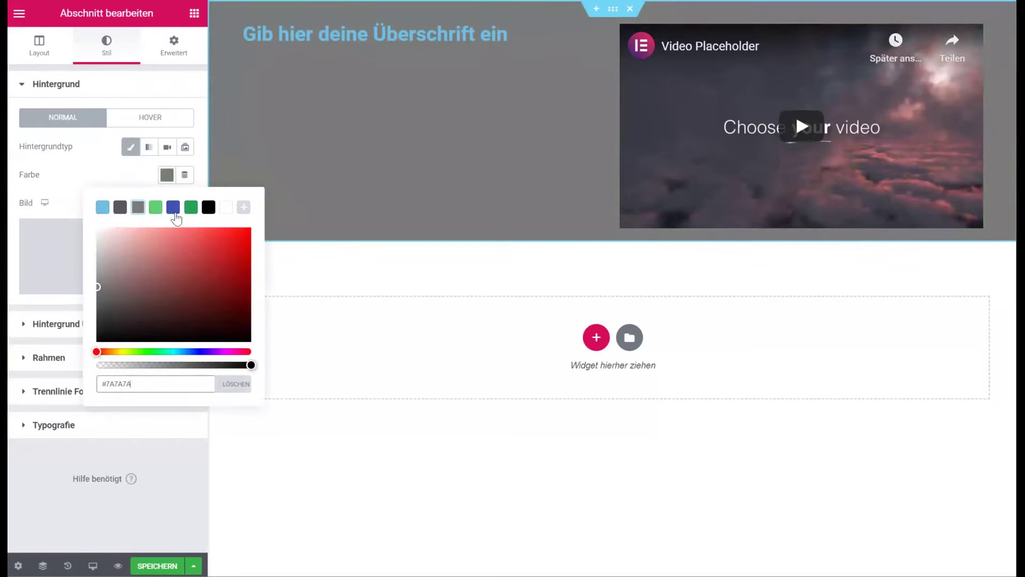
click(172, 207)
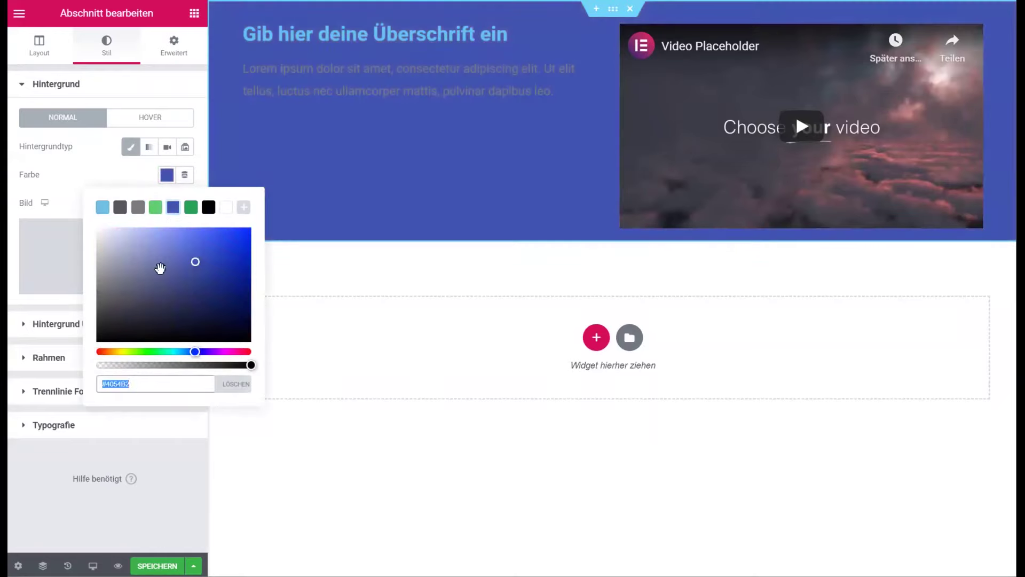
click(235, 389)
click(495, 270)
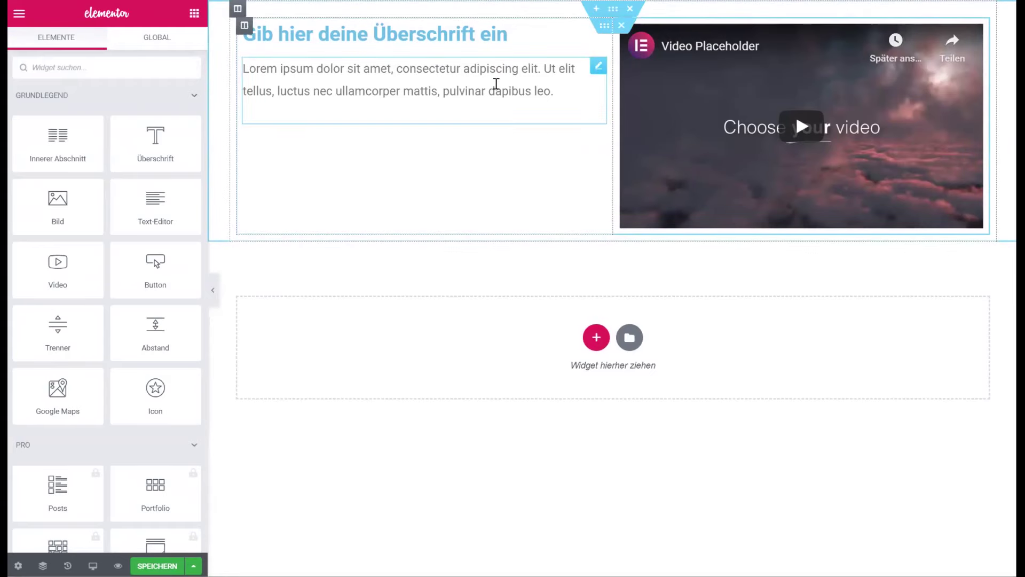
Centre the placeholder paragraph below the heading using the text editor widget's style settings
click(547, 91)
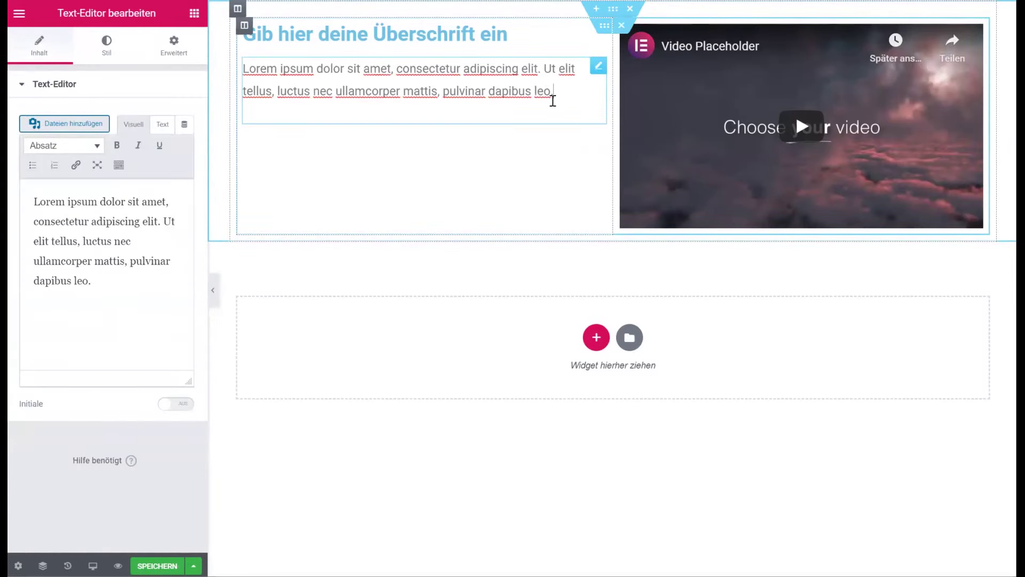
drag(554, 92, 442, 92)
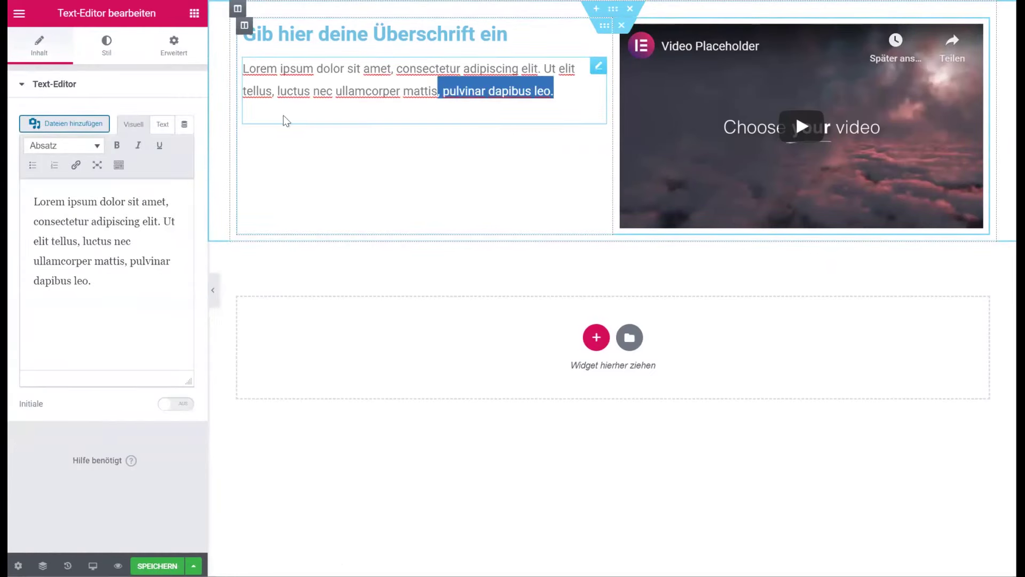
click(105, 54)
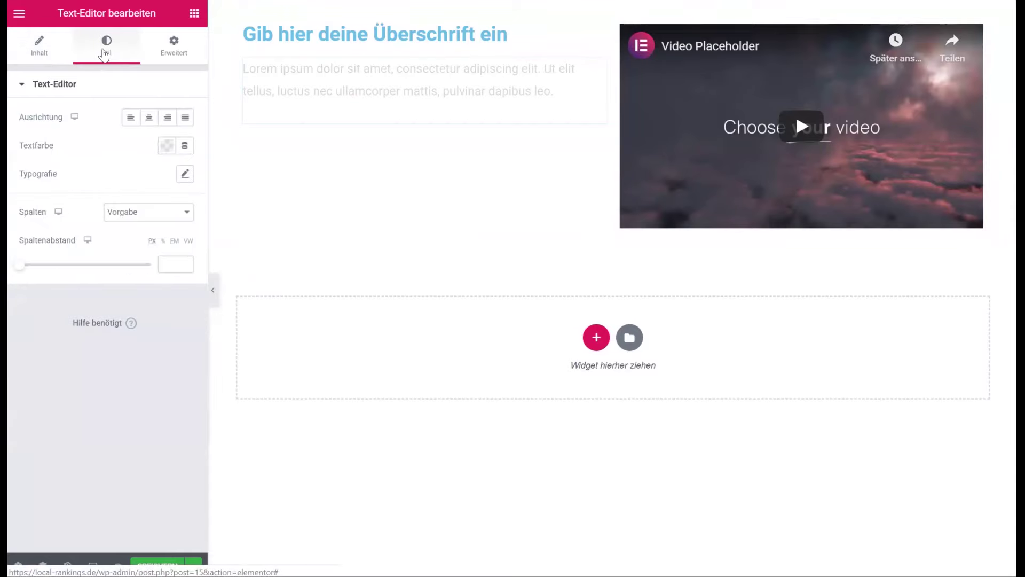
click(143, 118)
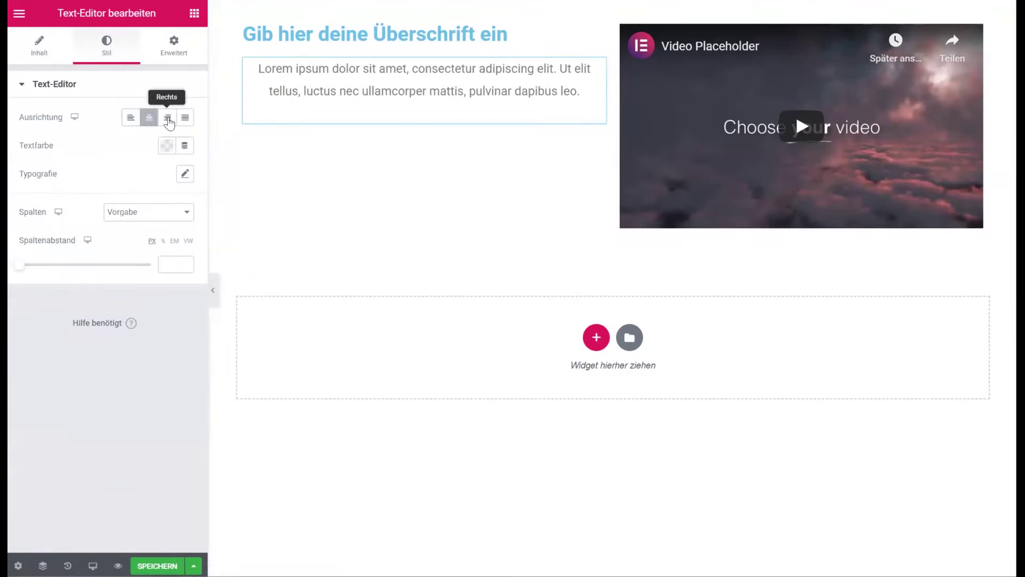
Right-align the placeholder paragraph and look at its text colour choices
click(167, 118)
click(166, 147)
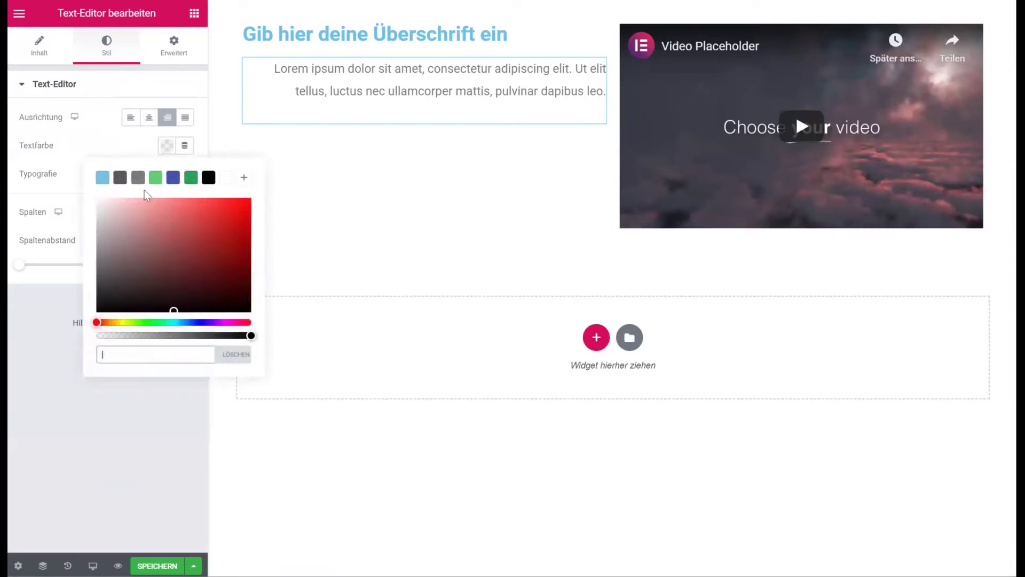
click(185, 173)
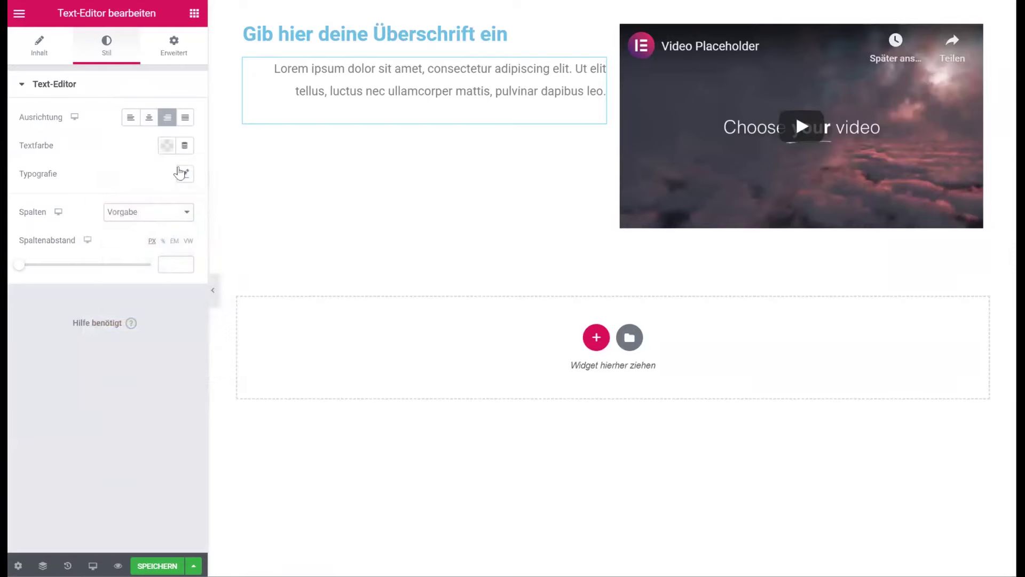
Try different font sizes in the placeholder paragraph's typography settings, then reset the typography and deselect the widget
click(185, 174)
click(137, 213)
click(140, 214)
drag(141, 265, 30, 264)
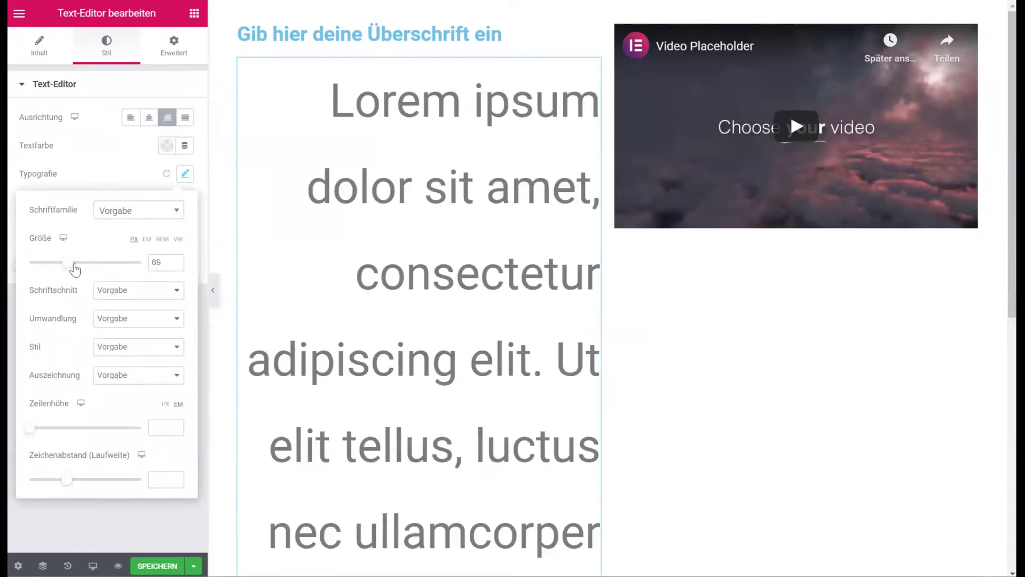
click(138, 186)
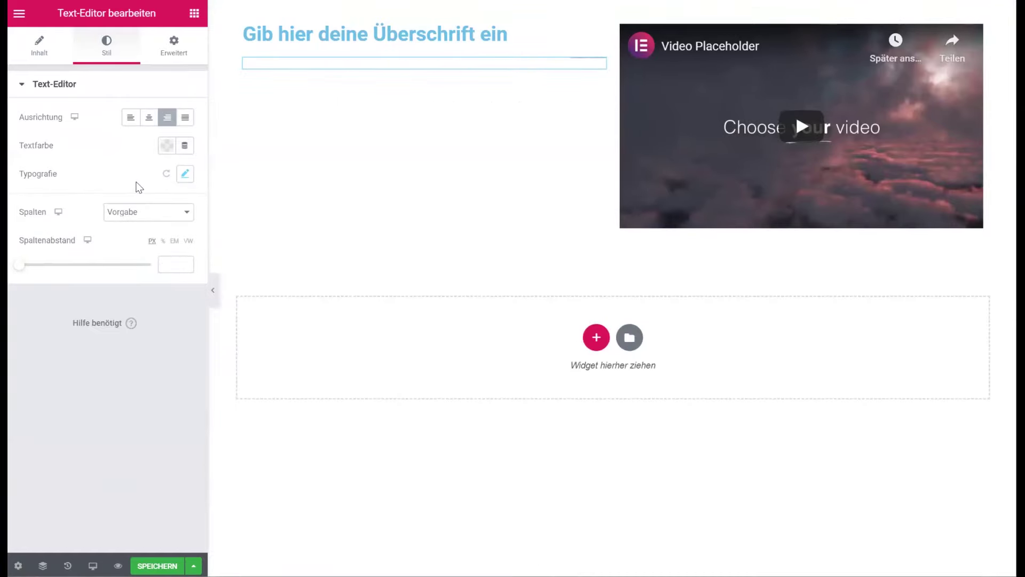
click(166, 175)
click(465, 272)
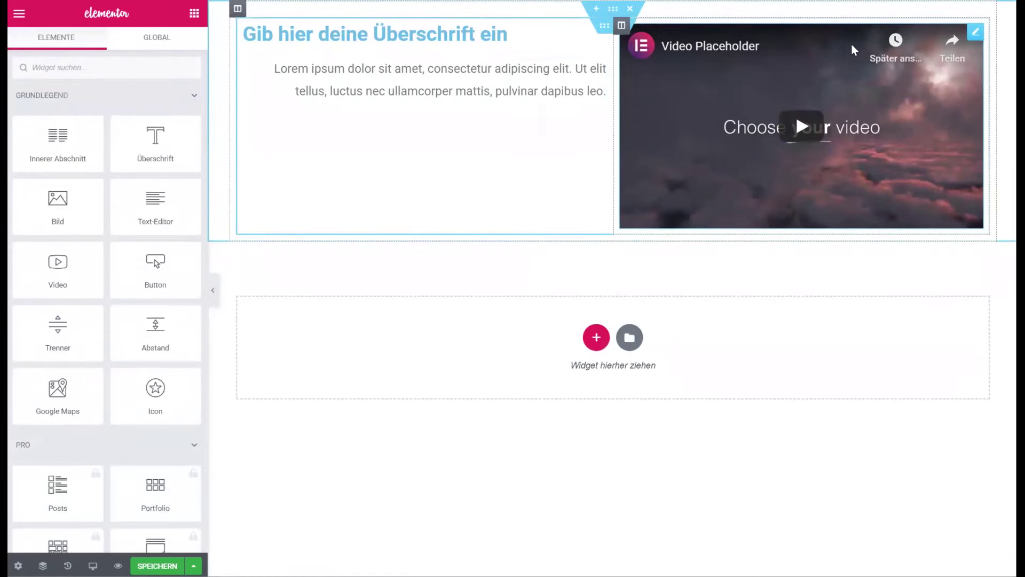
click(976, 32)
click(112, 154)
key(ctrl+a)
text(https://youtu.be/l5dw3l_Ndjw)
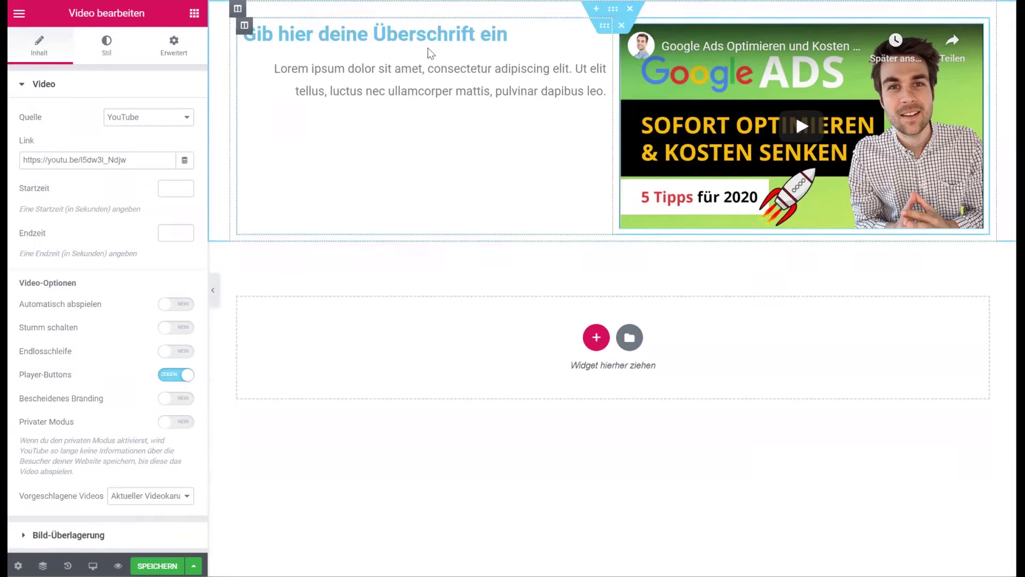
Duplicate the heading above the placeholder paragraph and copy the duplicate
right_click(399, 36)
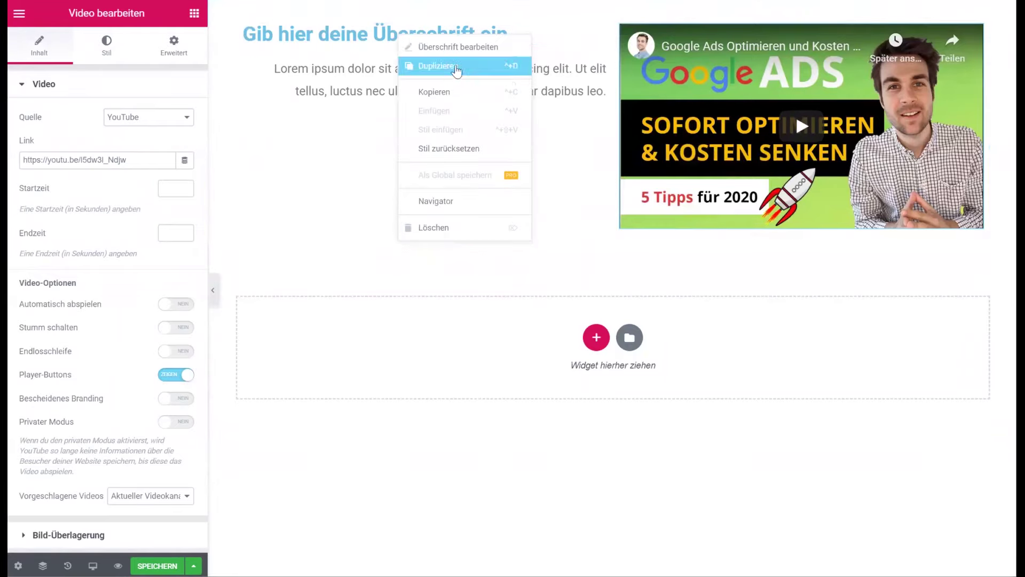
click(441, 71)
right_click(391, 70)
click(443, 133)
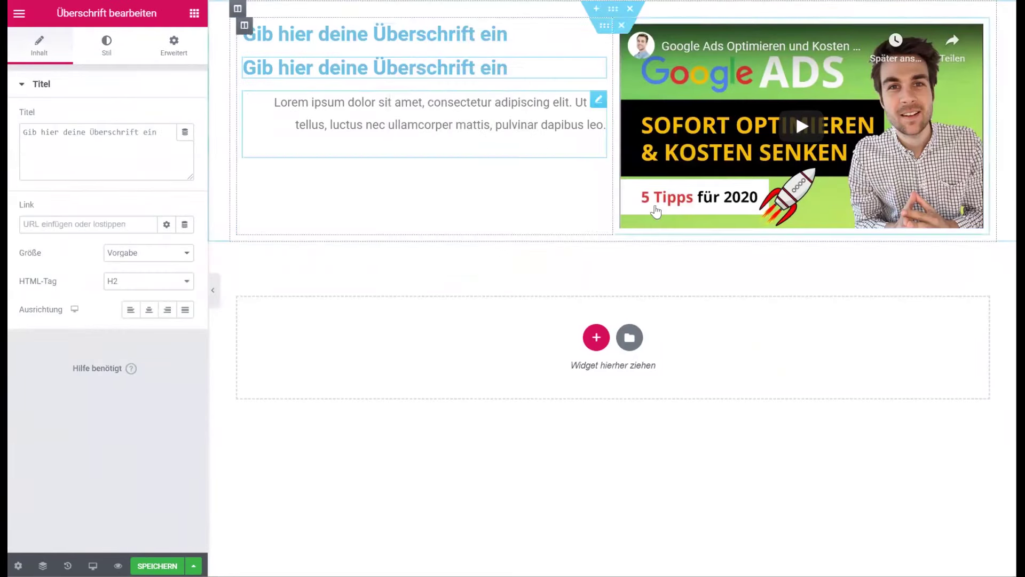
Paste the copied heading below the video and widen the text column at the video column's expense
right_click(695, 234)
click(753, 335)
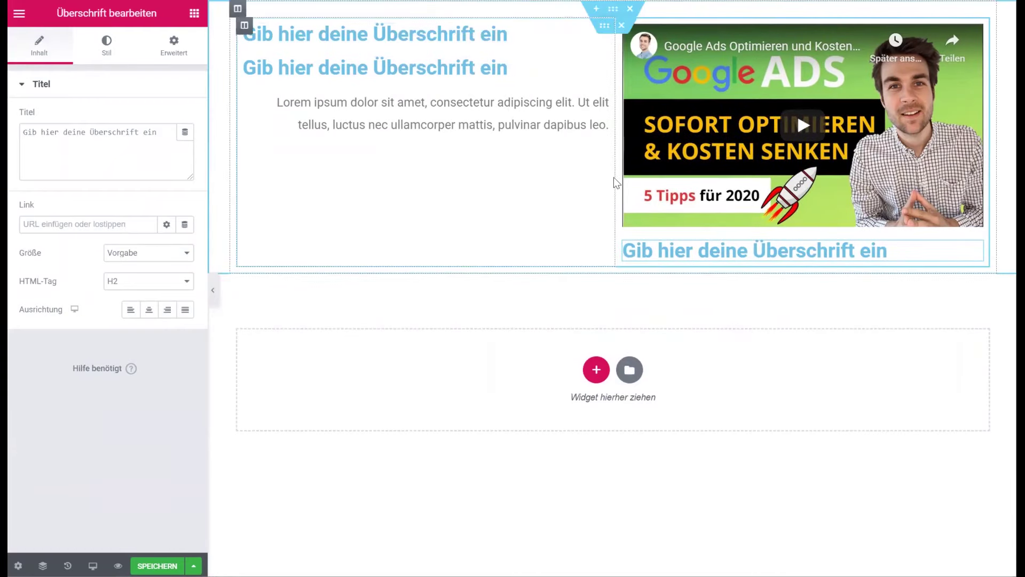
drag(614, 176, 670, 128)
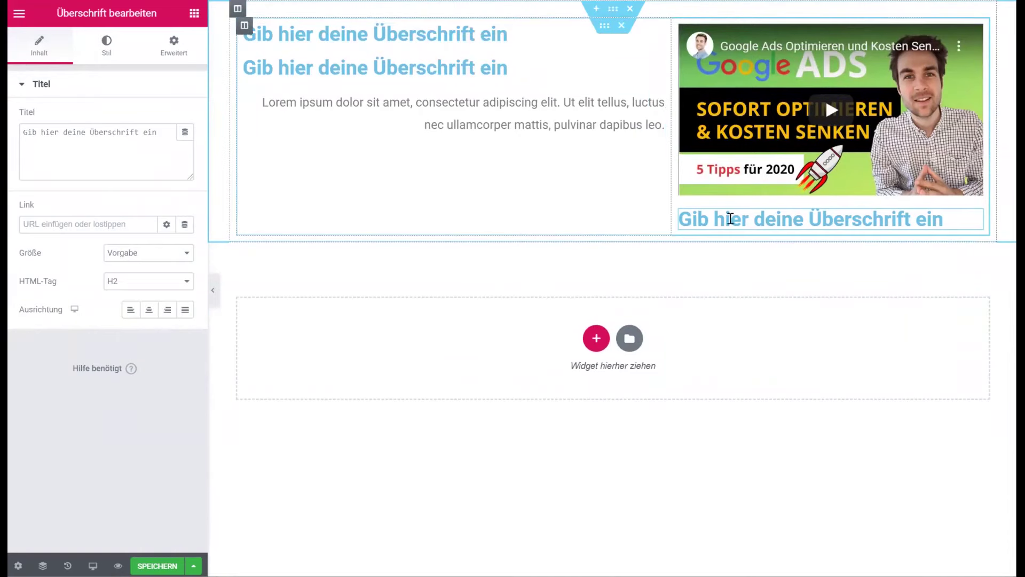
Delete the heading below the video and the duplicate heading, and resize the two columns back to equal widths
right_click(809, 215)
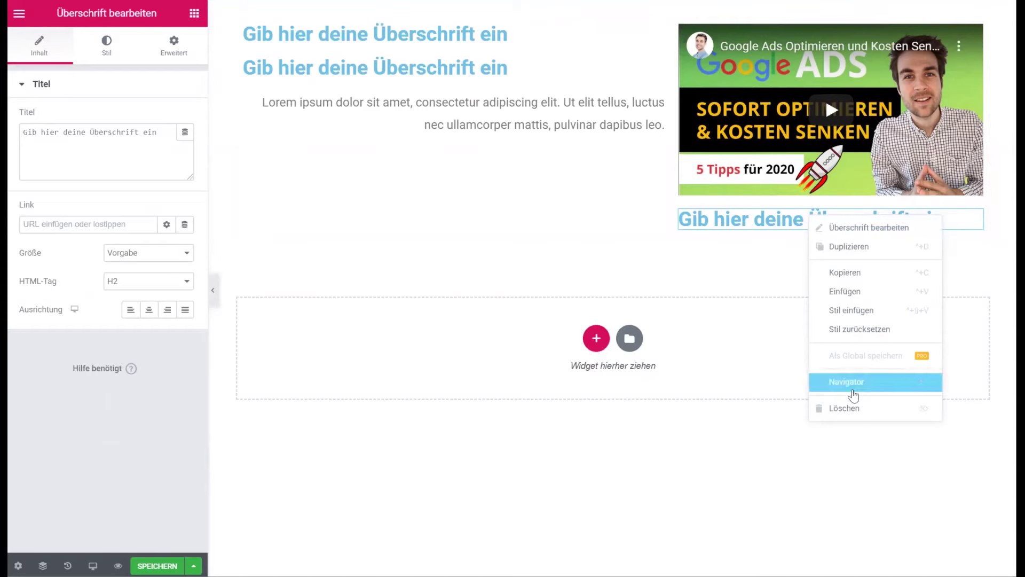
click(843, 408)
right_click(430, 75)
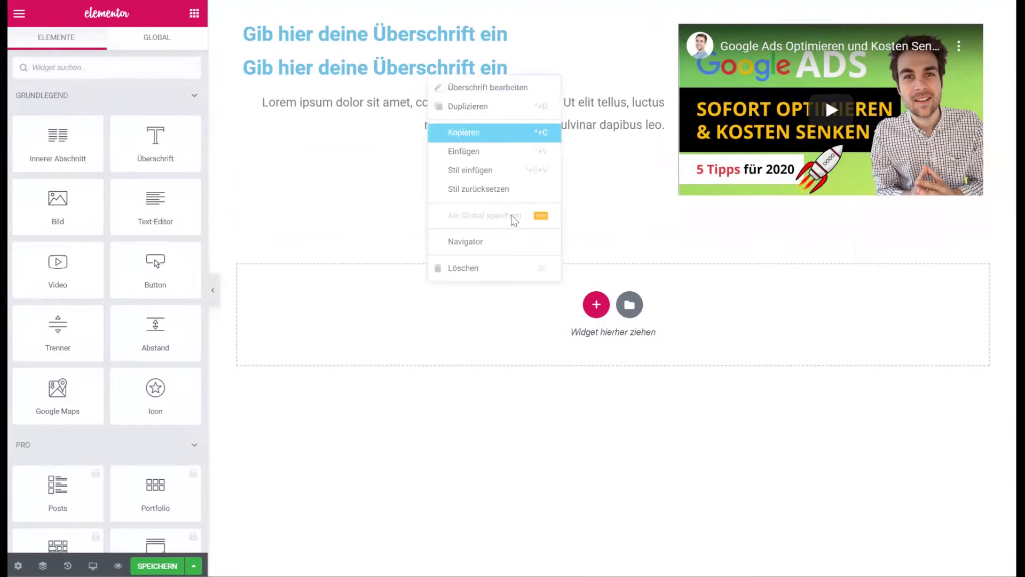
click(488, 270)
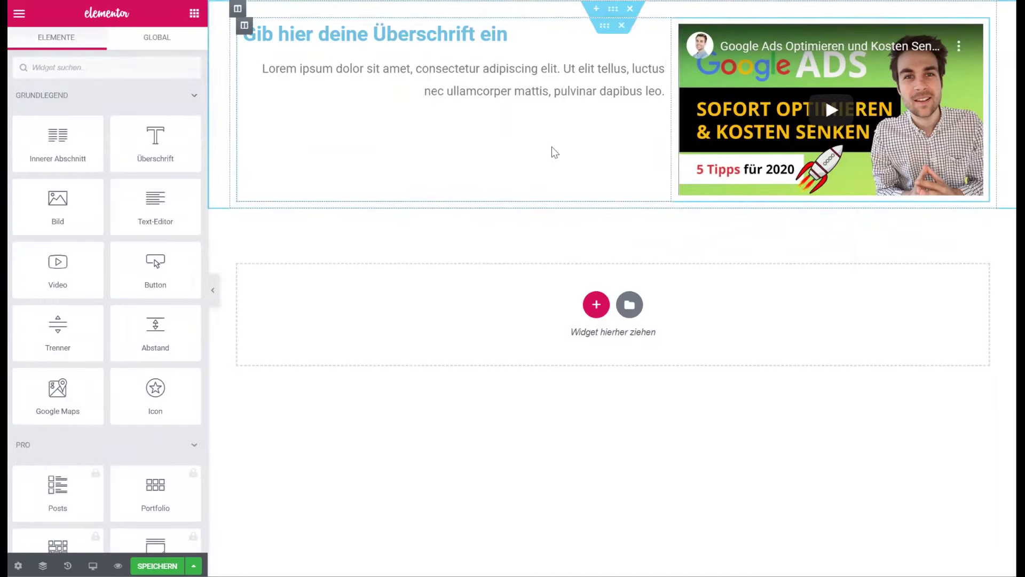
drag(671, 130, 613, 184)
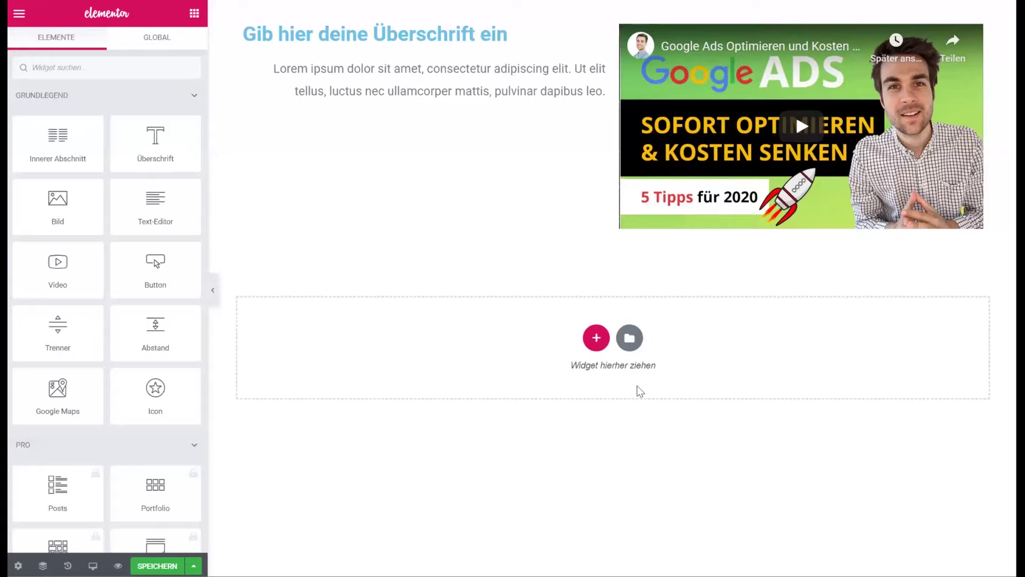
Open the template library, preview the whole Landing Page – Hotel template, and browse the other page templates
click(628, 337)
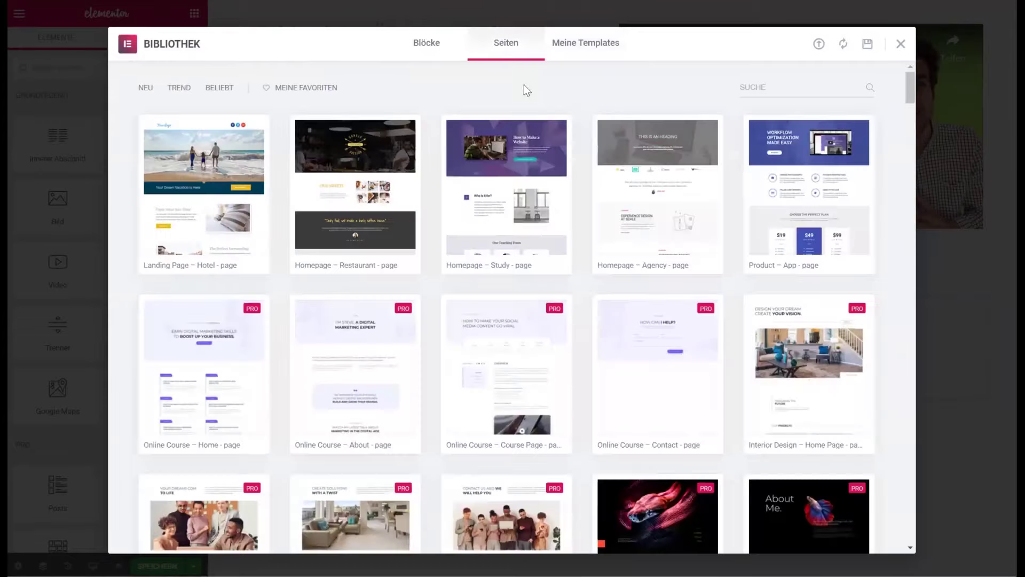
mouse_move(205, 187)
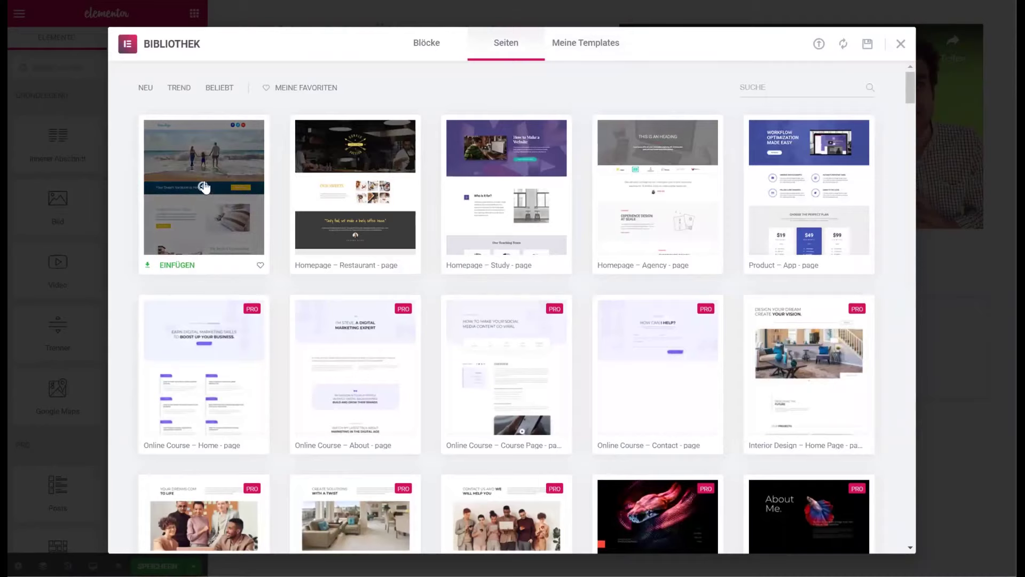
click(204, 187)
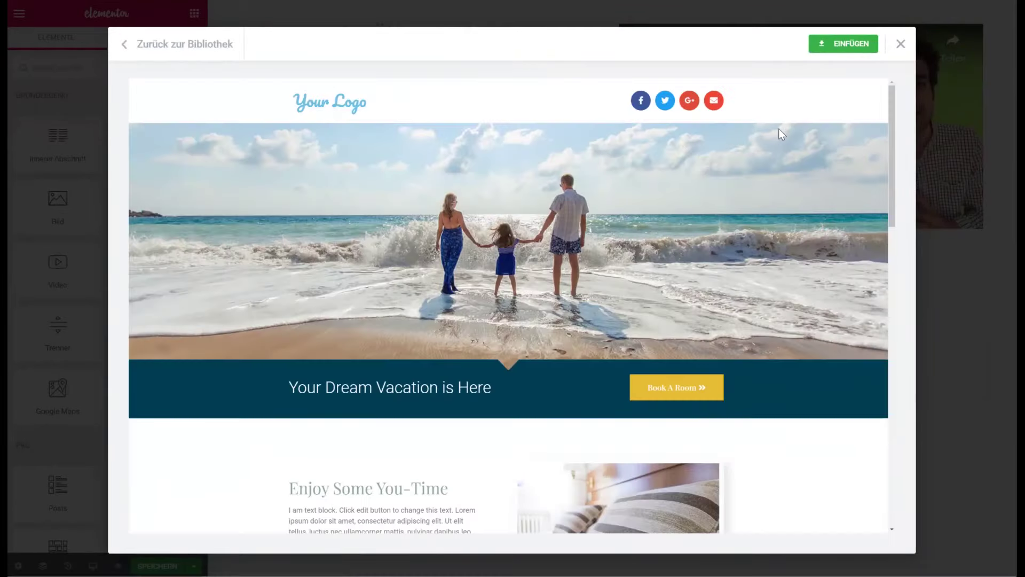
scroll(777, 129, down, 5)
scroll(777, 129, down, 8)
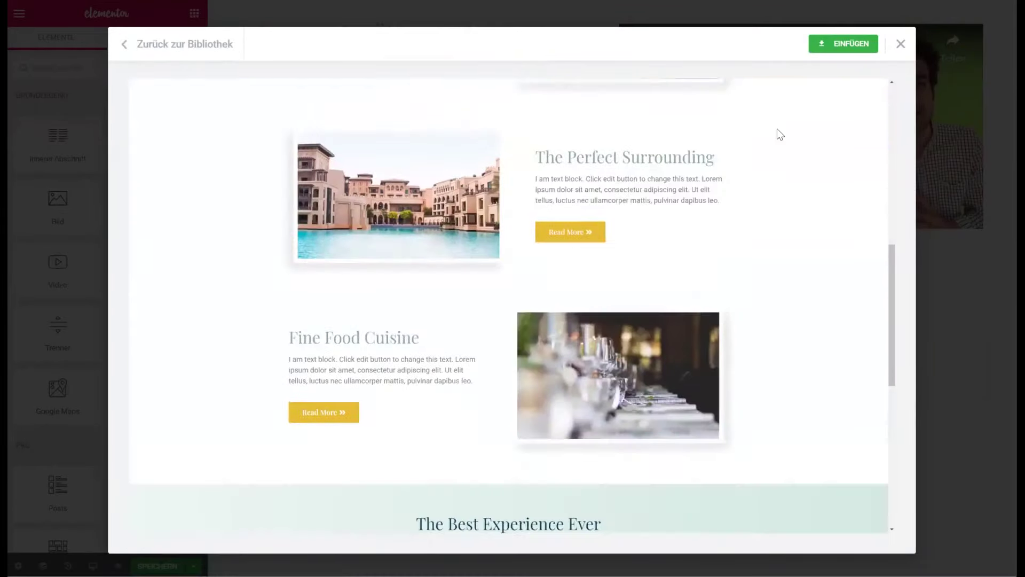
scroll(777, 129, down, 5)
scroll(777, 129, up, 7)
scroll(779, 131, up, 11)
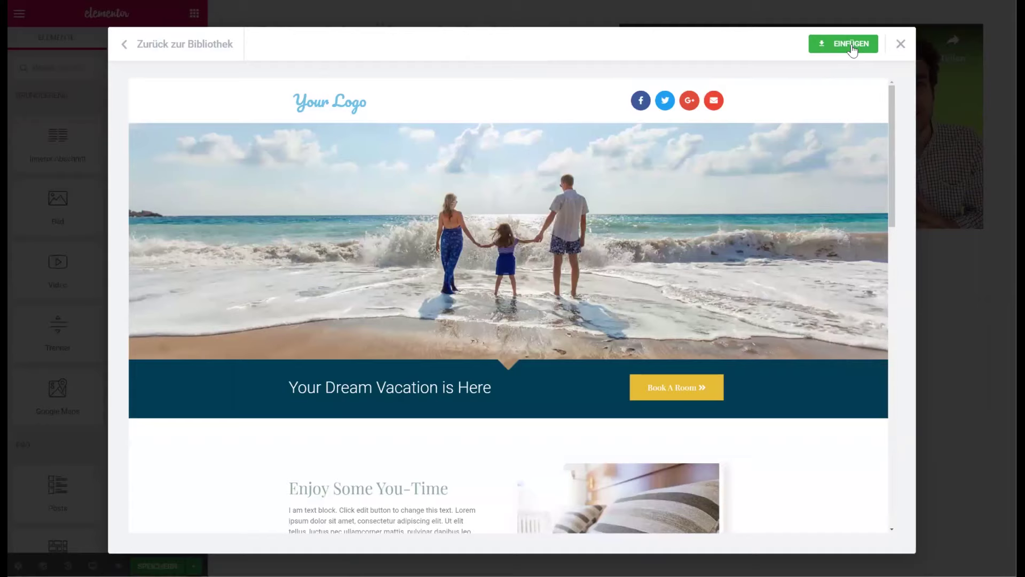
click(145, 43)
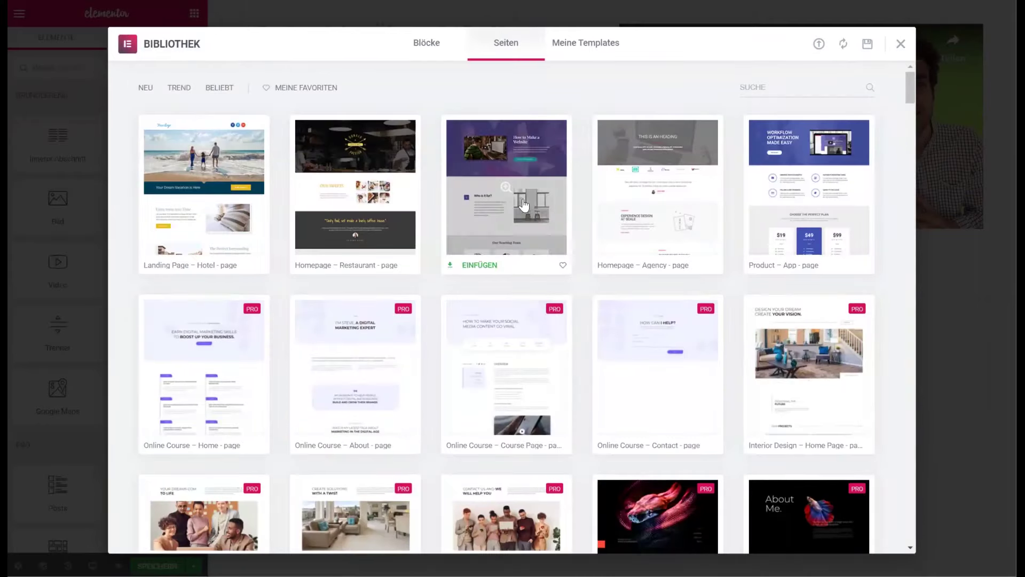
scroll(519, 248, down, 2)
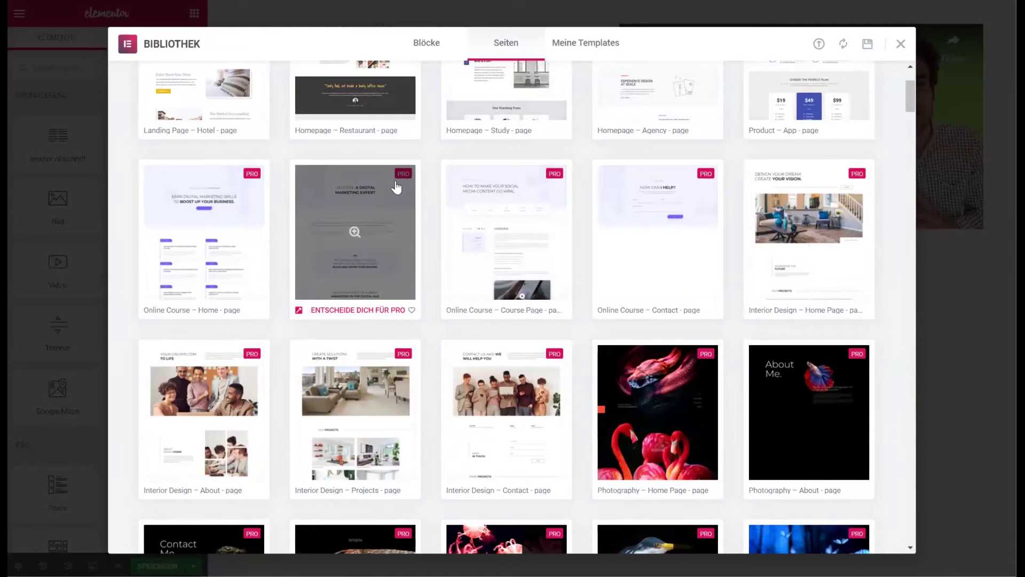
Filter the library's block templates by the Testimonials category
click(504, 54)
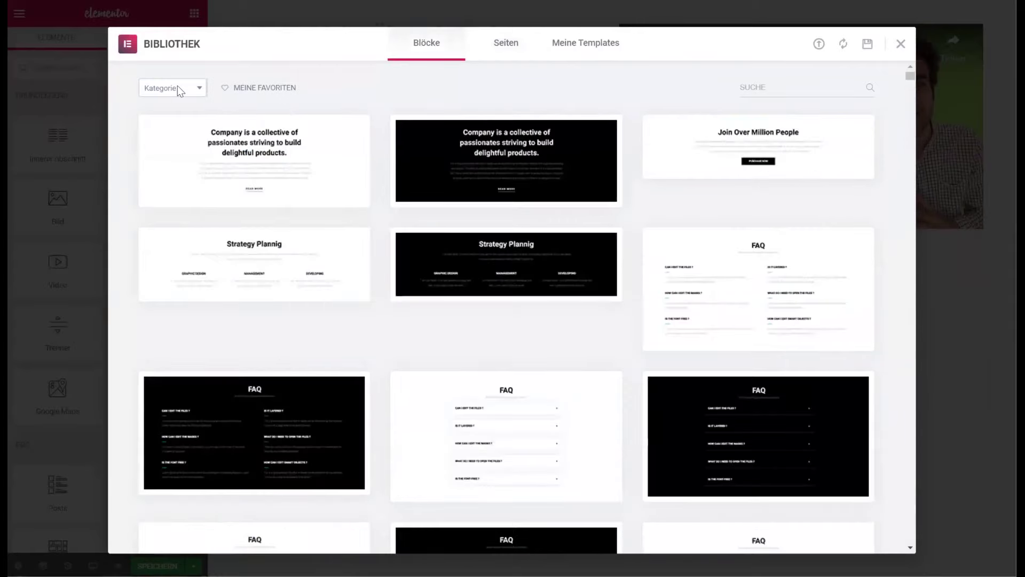
click(177, 89)
scroll(170, 160, down, 3)
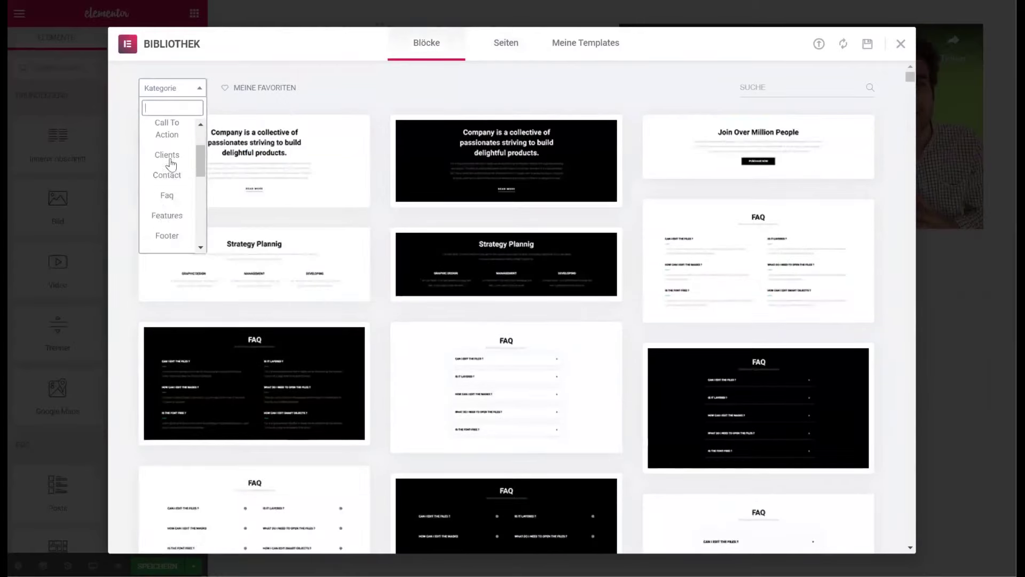
scroll(170, 167, down, 6)
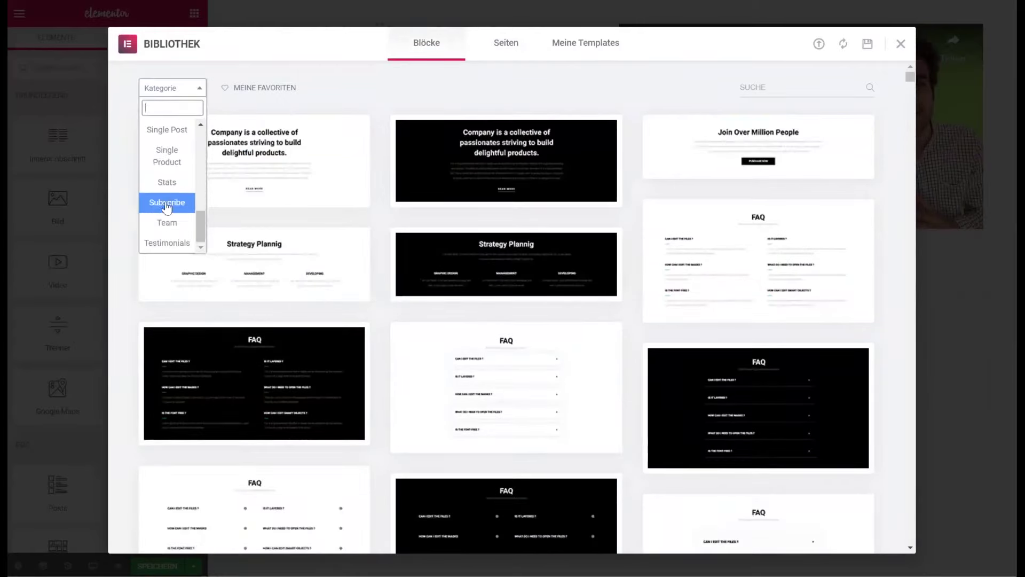
click(167, 244)
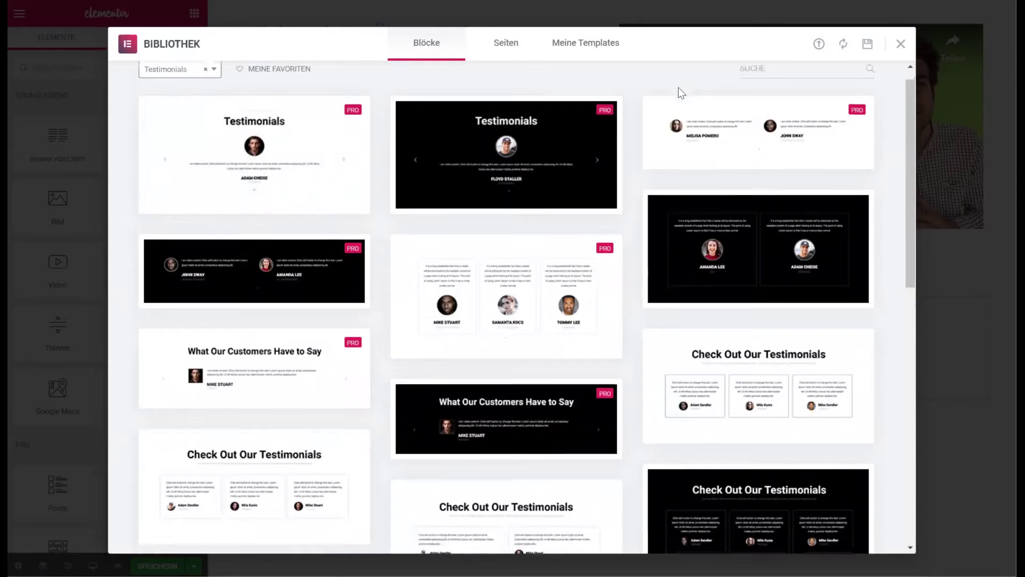
Preview the black block with two side-by-side testimonials and return to the library
scroll(678, 91, down, 3)
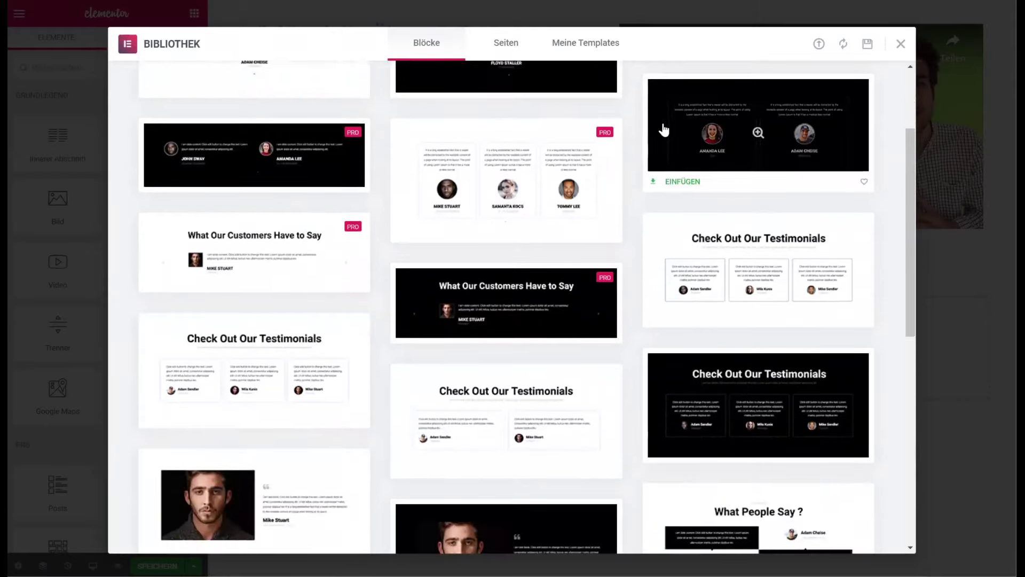
click(774, 120)
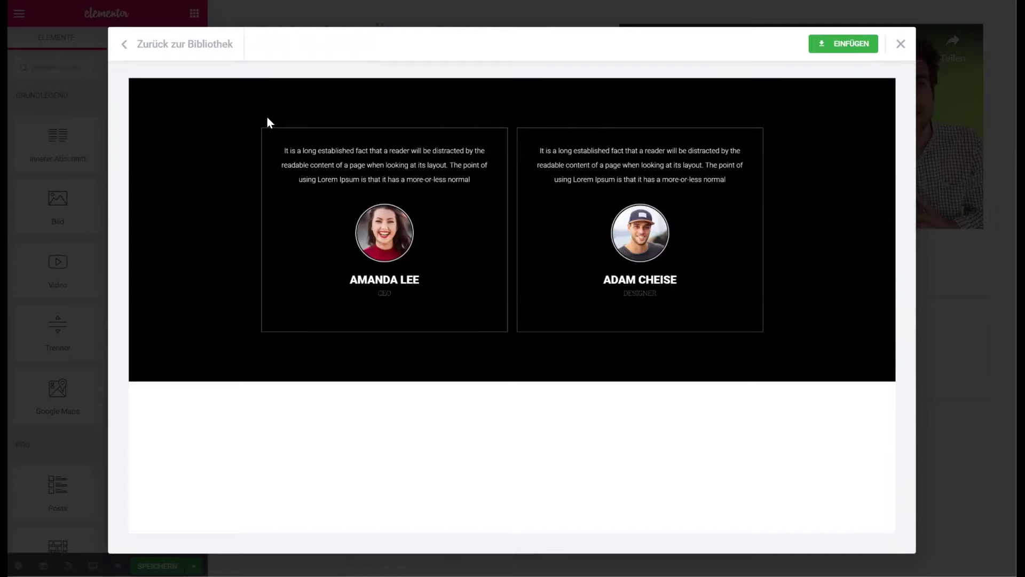
click(192, 53)
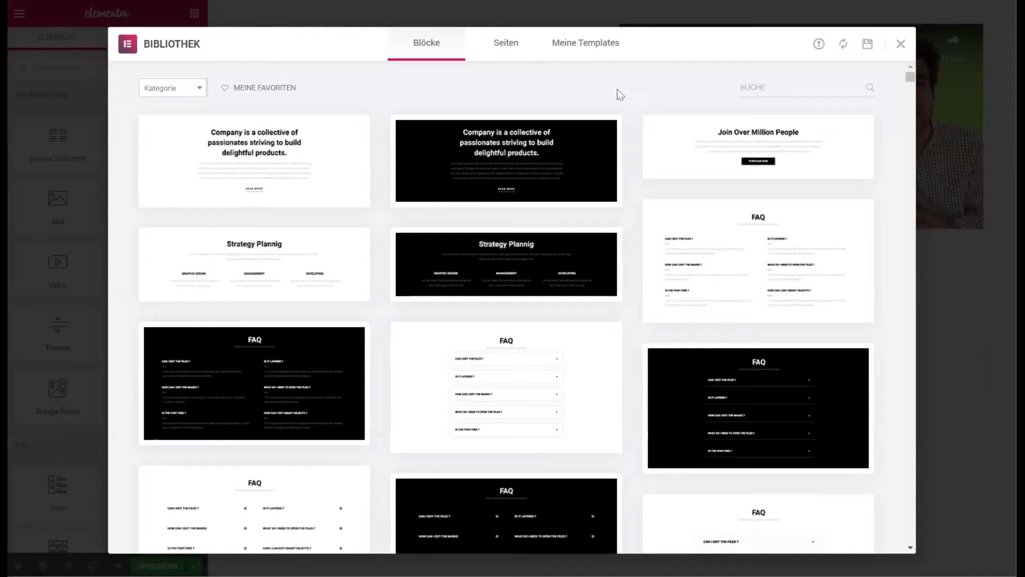
Mark the white accordion-style FAQ block as a favourite and show only the favourite blocks
mouse_move(593, 442)
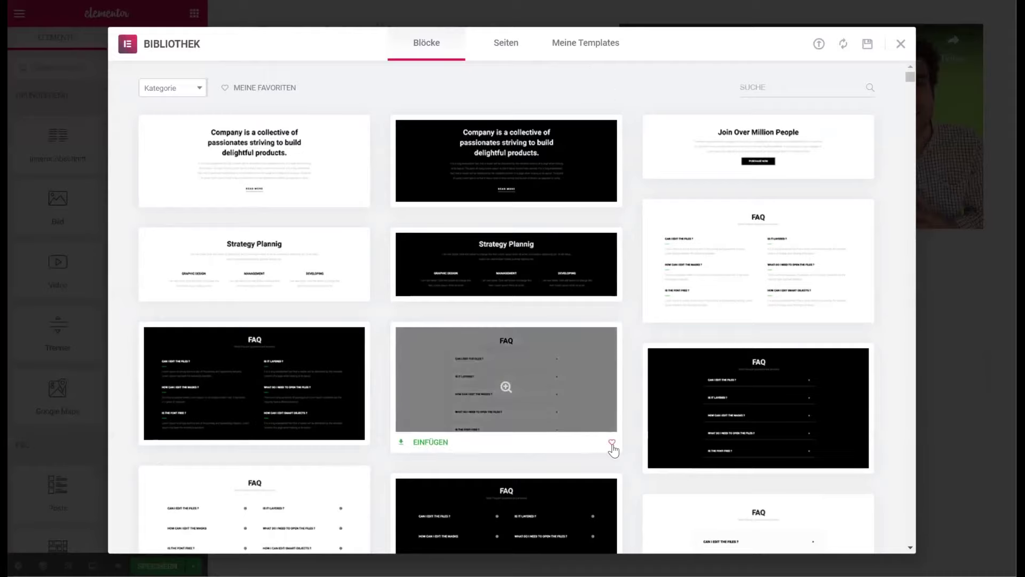
click(612, 445)
click(269, 89)
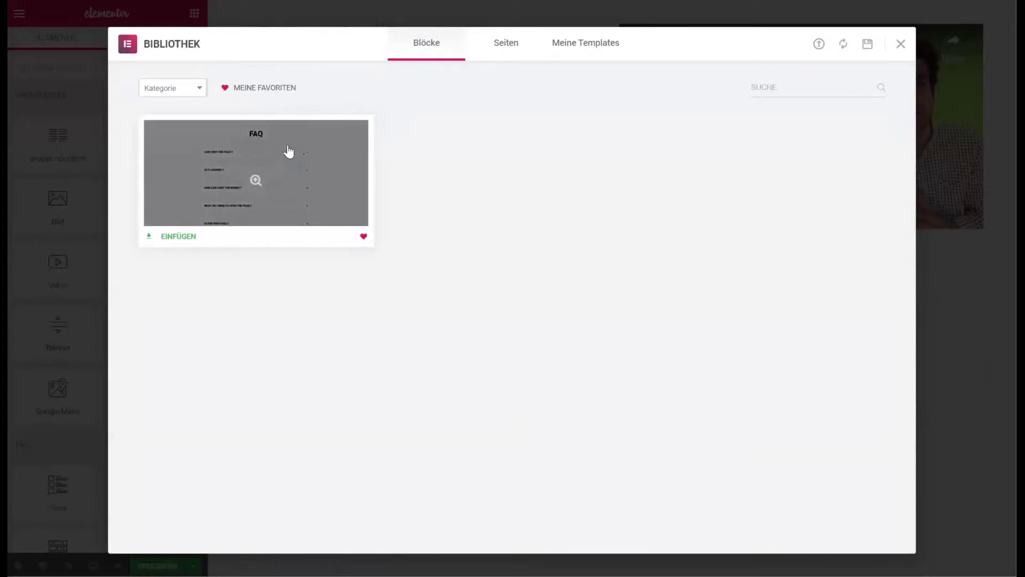
key(ctrl+shift+h)
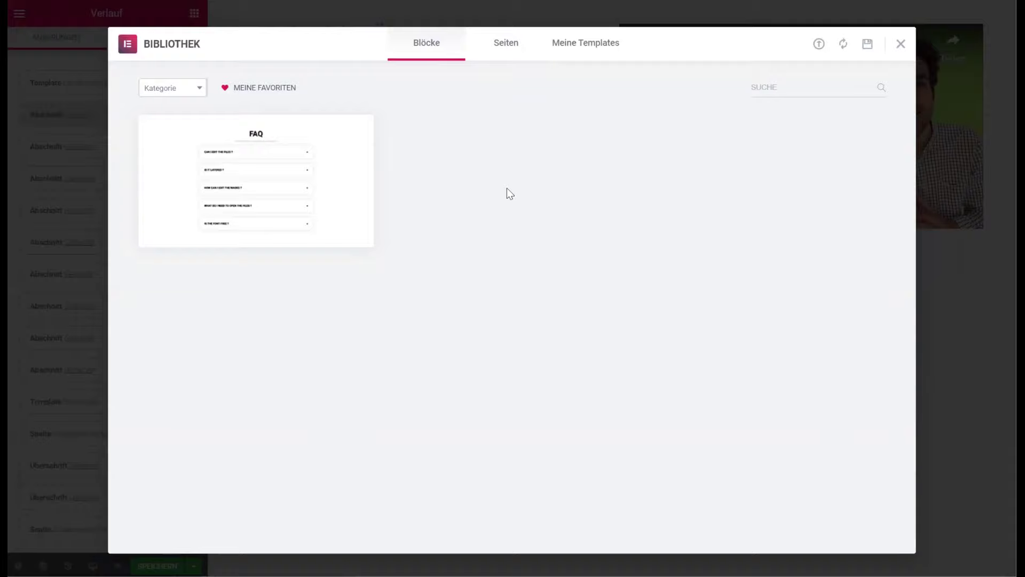
Insert the Landing Page – Hotel page template below the heading and video section
click(516, 47)
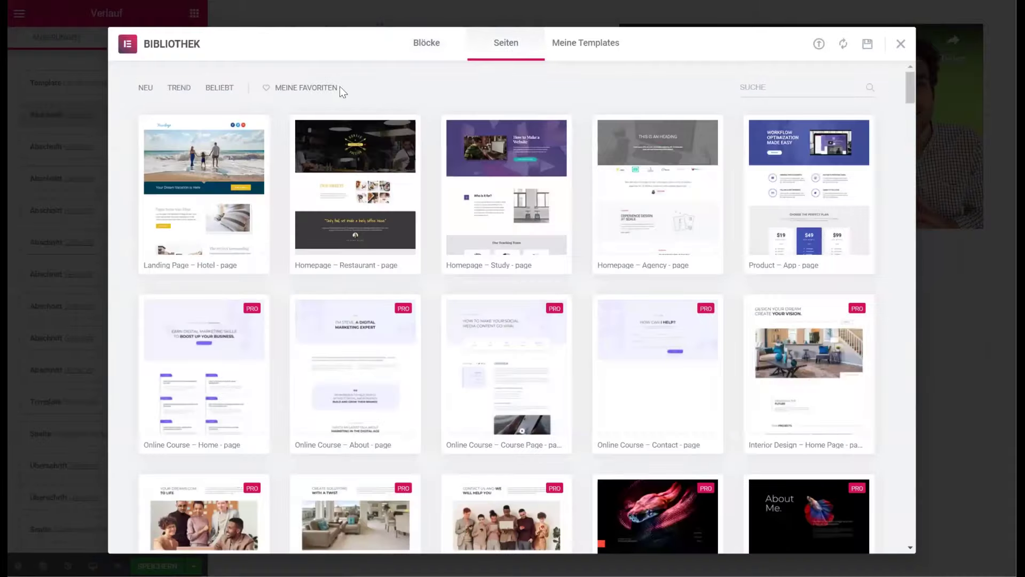
click(197, 169)
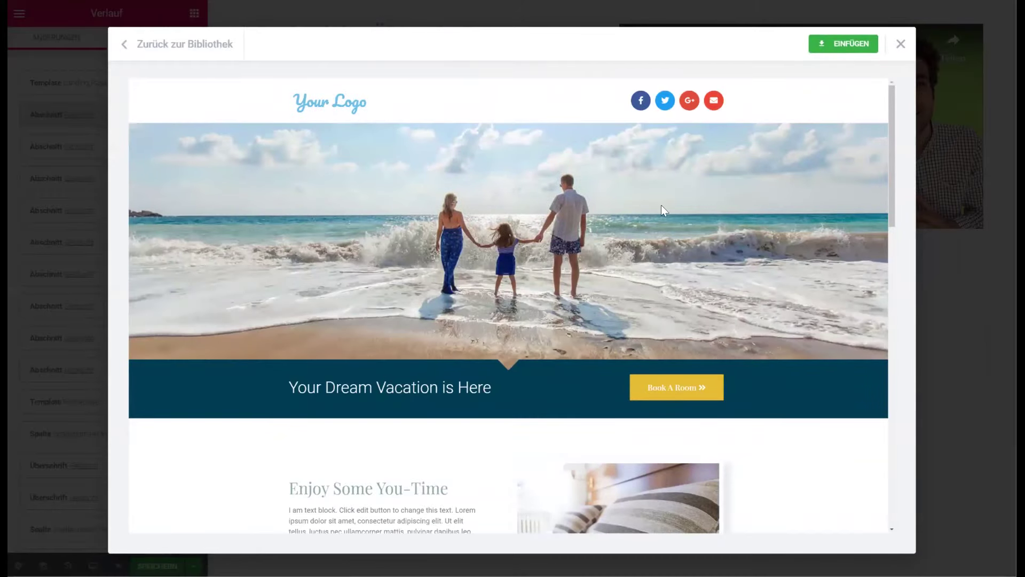
click(847, 48)
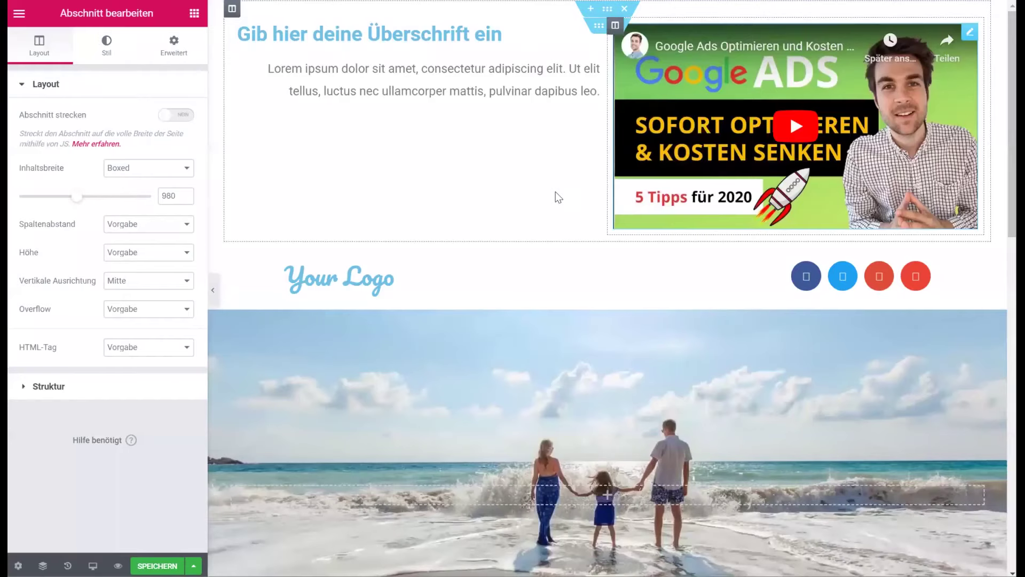
scroll(565, 185, down, 5)
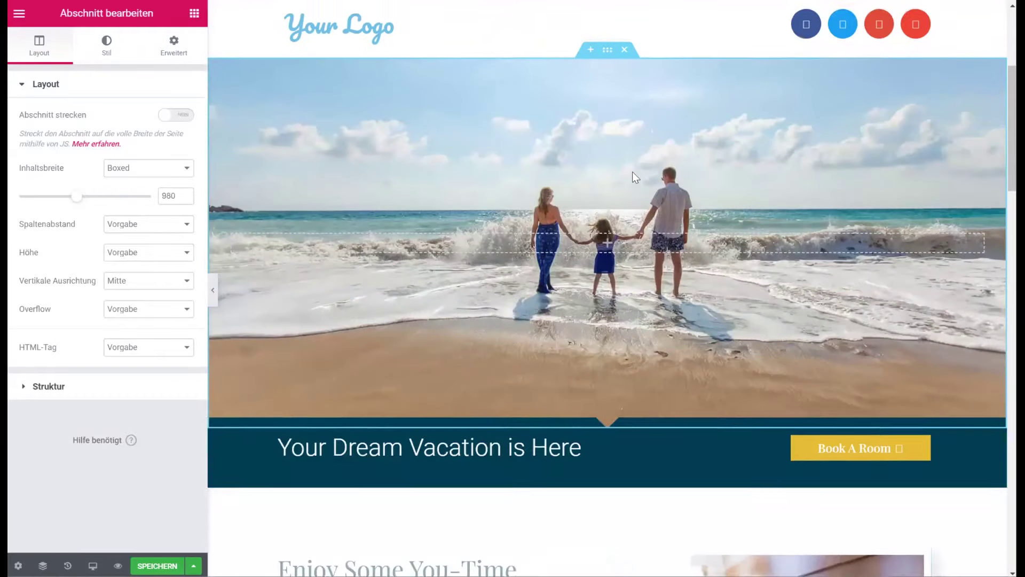
Look through the inserted hotel page and open the layout settings of the beach photo section
scroll(632, 172, down, 15)
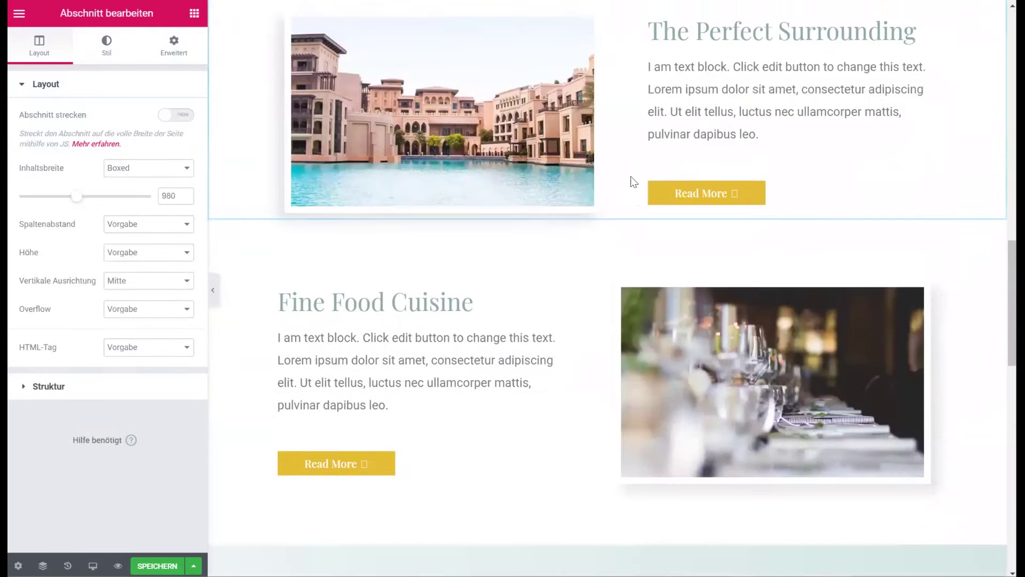
scroll(632, 181, down, 7)
scroll(634, 190, up, 20)
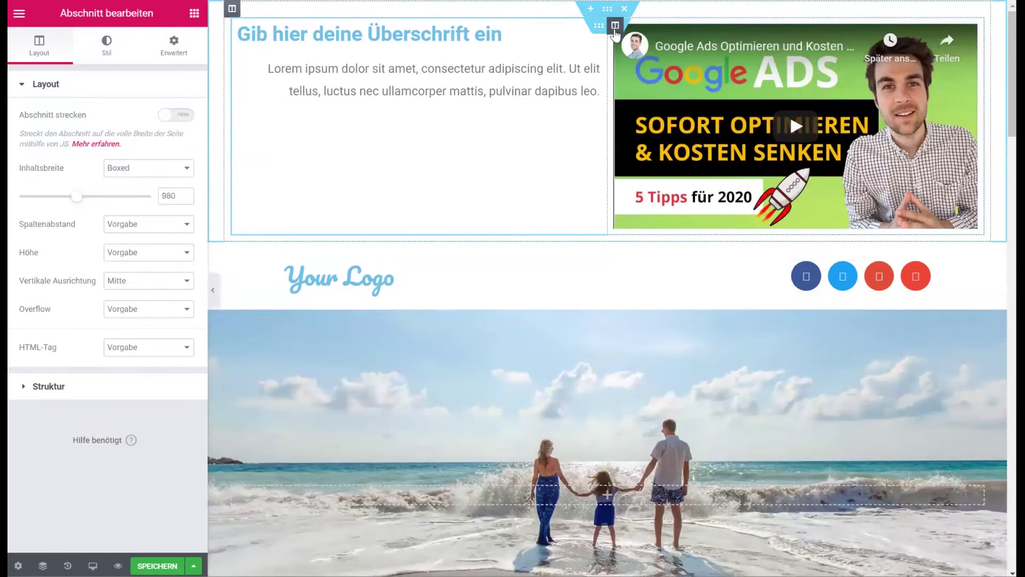
scroll(789, 111, down, 5)
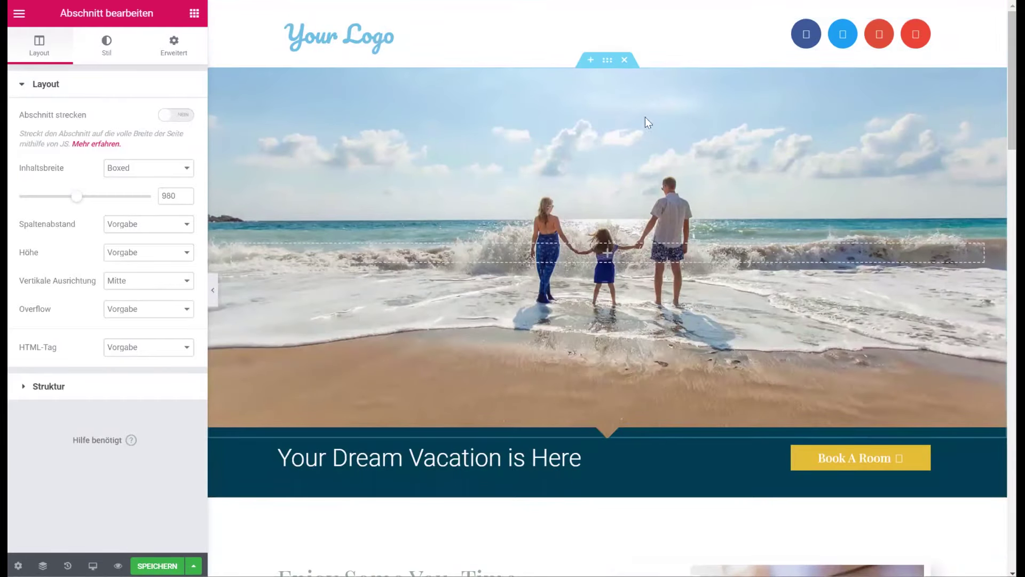
click(589, 123)
scroll(665, 114, down, 7)
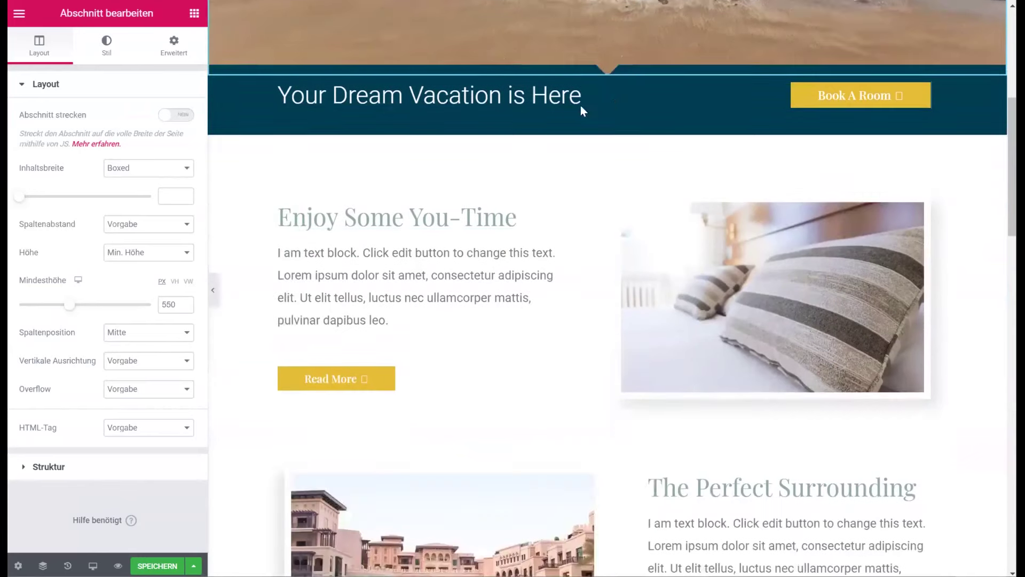
Select the "Enjoy Some You-Time" heading text and open the text block below it for editing
click(603, 88)
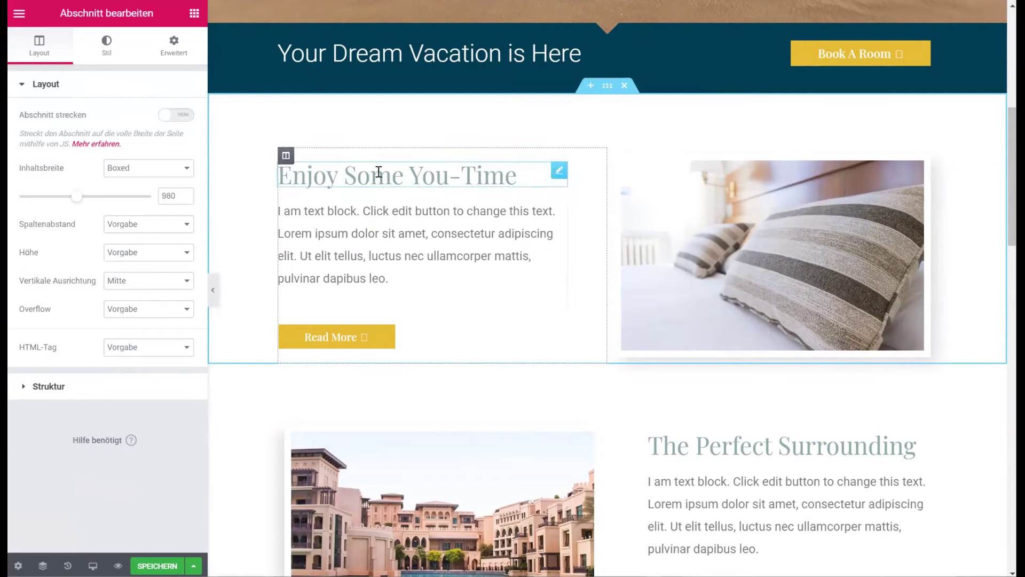
click(444, 182)
drag(519, 177, 291, 203)
click(291, 214)
scroll(649, 172, up, 7)
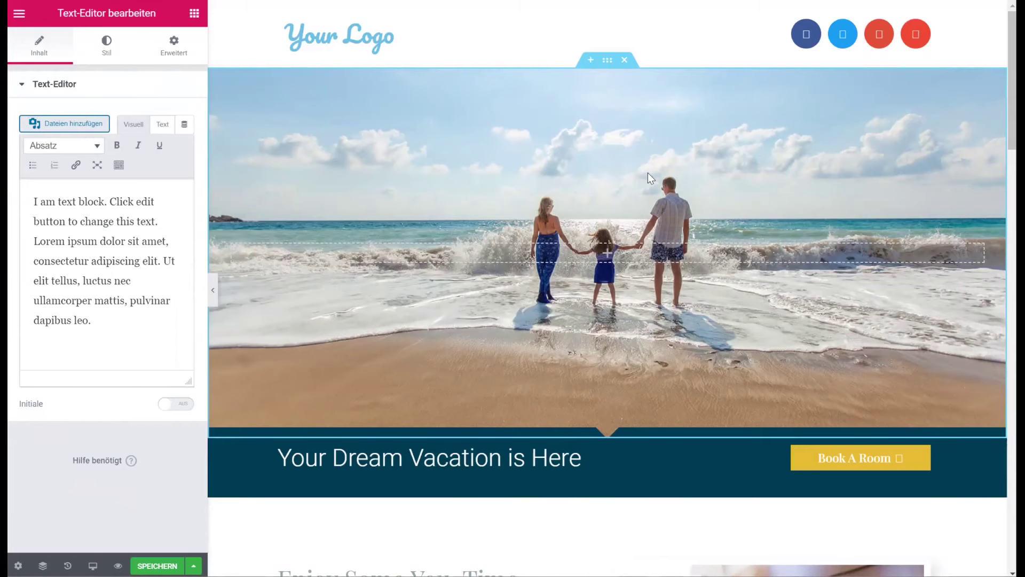
scroll(649, 154, down, 12)
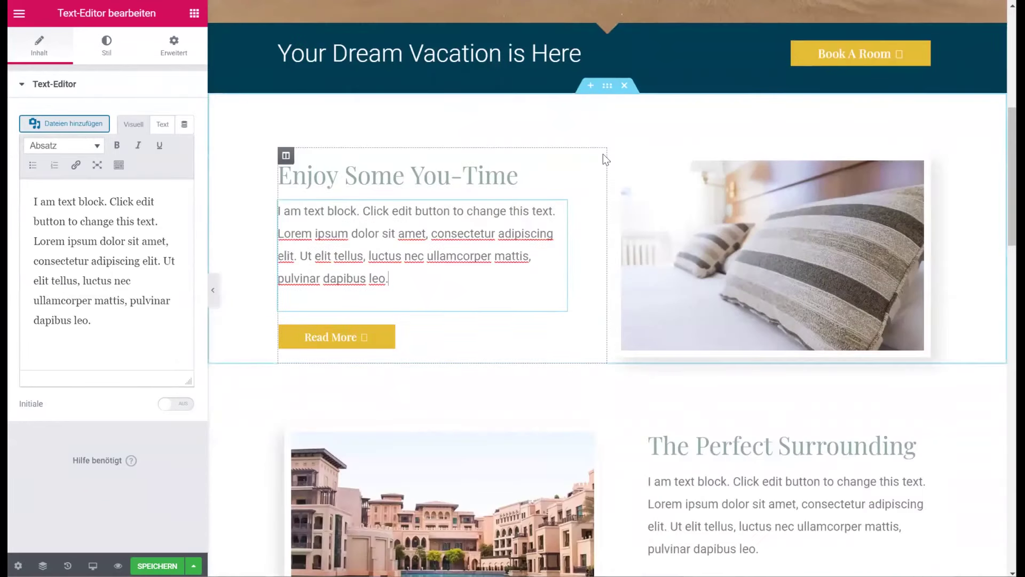
scroll(603, 154, down, 10)
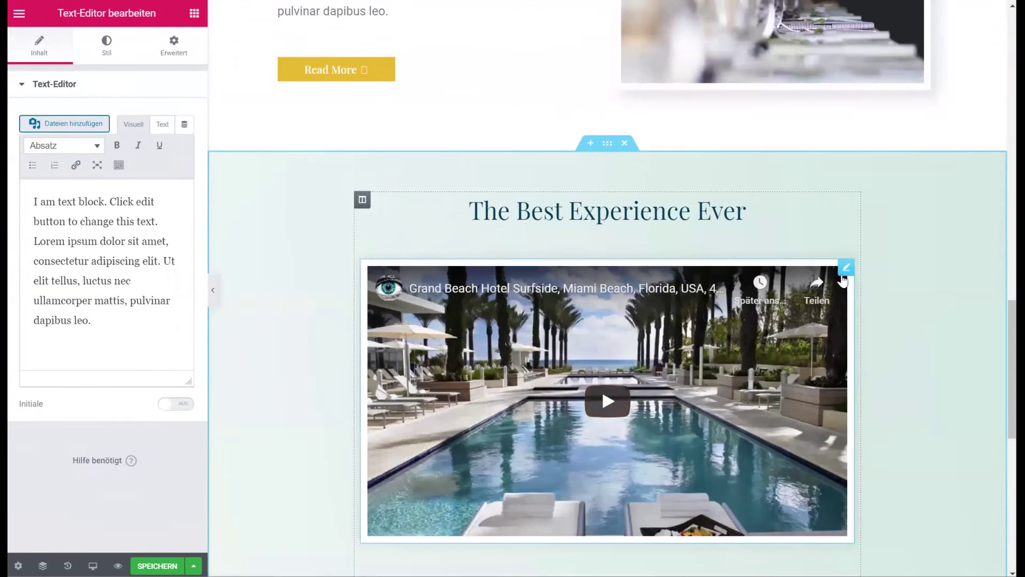
click(601, 386)
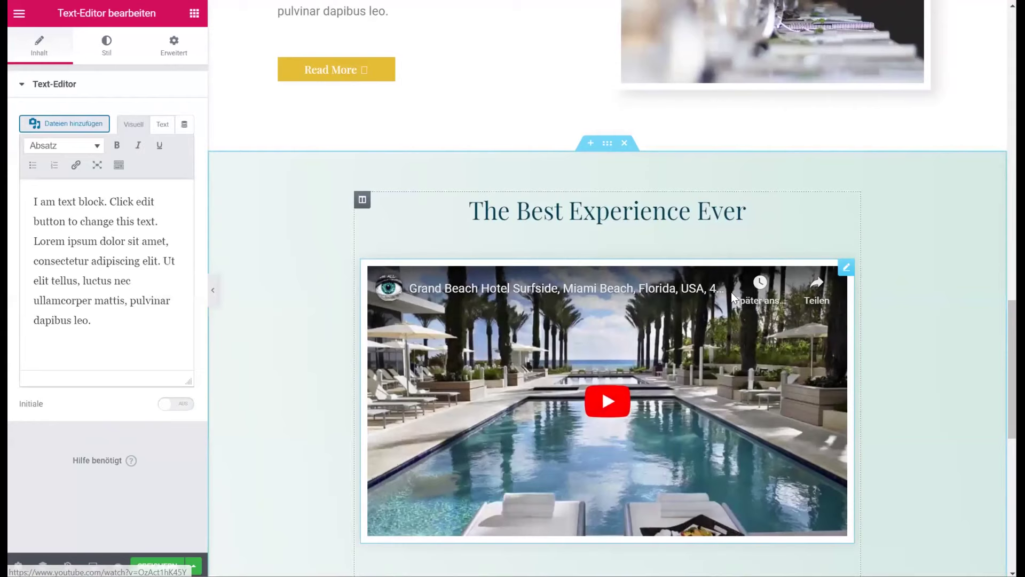
click(846, 268)
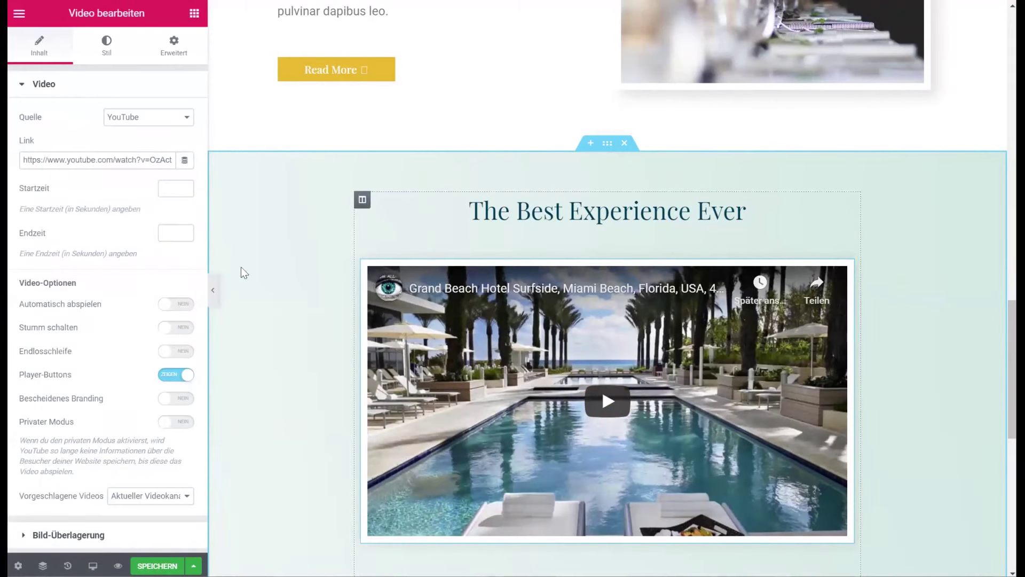
triple_click(123, 158)
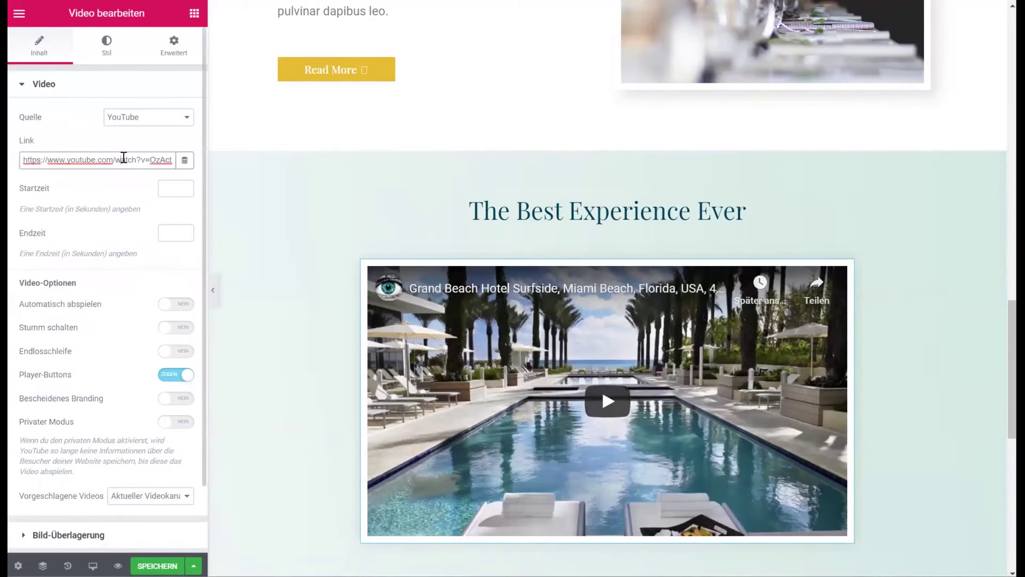
text(https://youtu.be/l5dw3I_Ndjw)
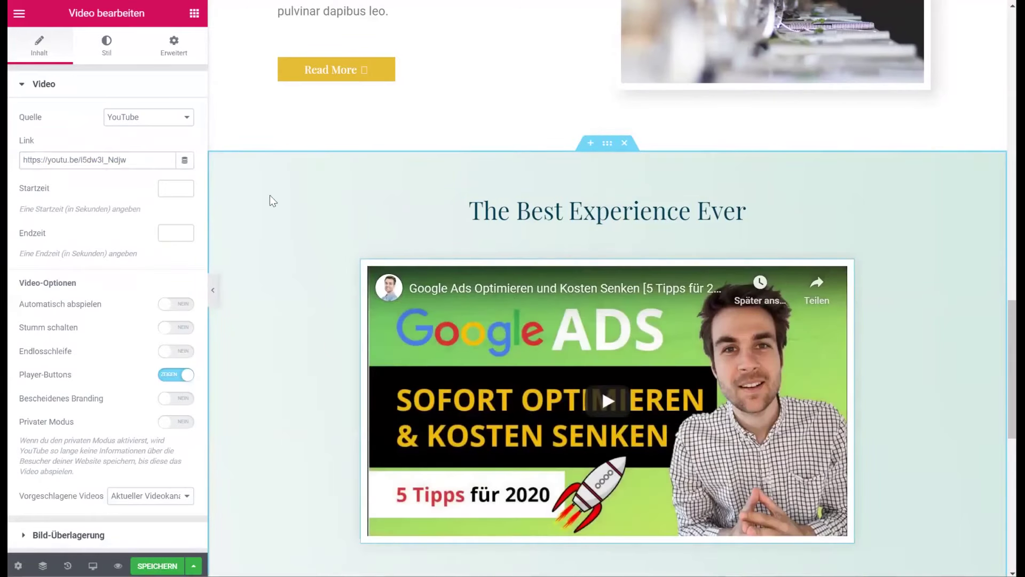
Move the video widget from "The Best Experience Ever" section up into the empty column of the beach photo section
scroll(601, 184, down, 4)
scroll(619, 140, up, 6)
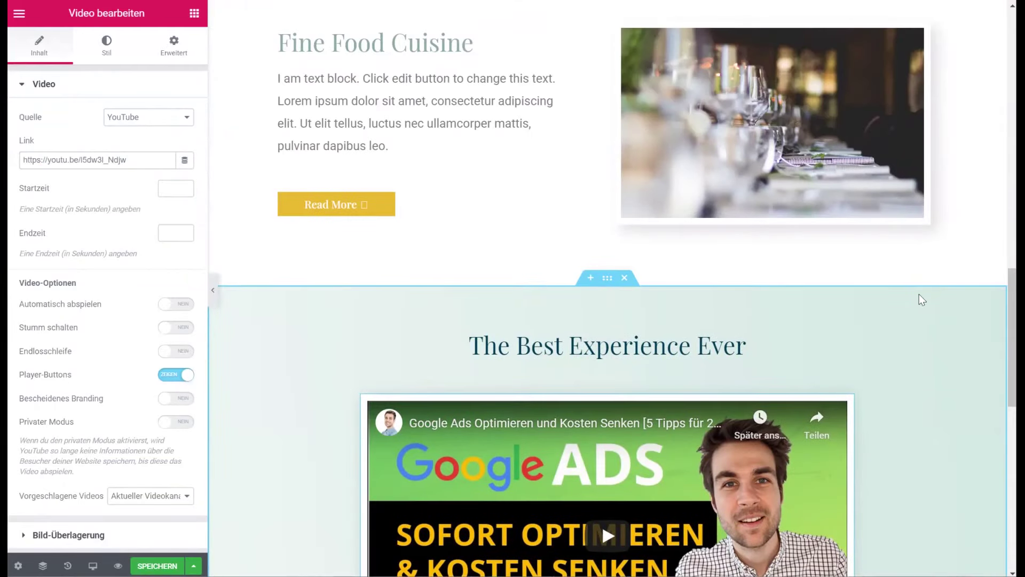
drag(846, 402, 628, 289)
scroll(648, 298, up, 15)
scroll(644, 278, up, 2)
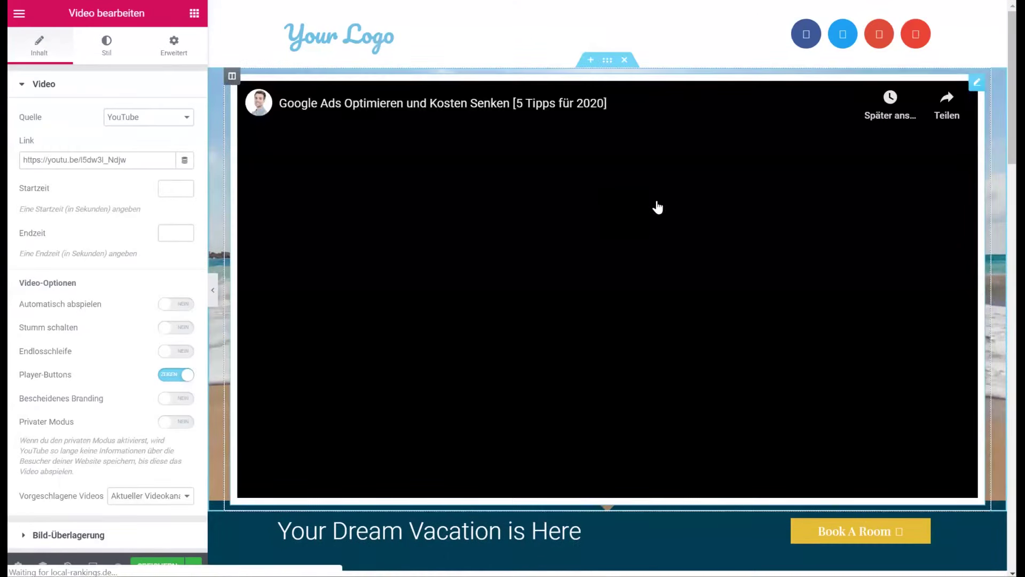
scroll(658, 119, down, 1)
scroll(658, 119, up, 1)
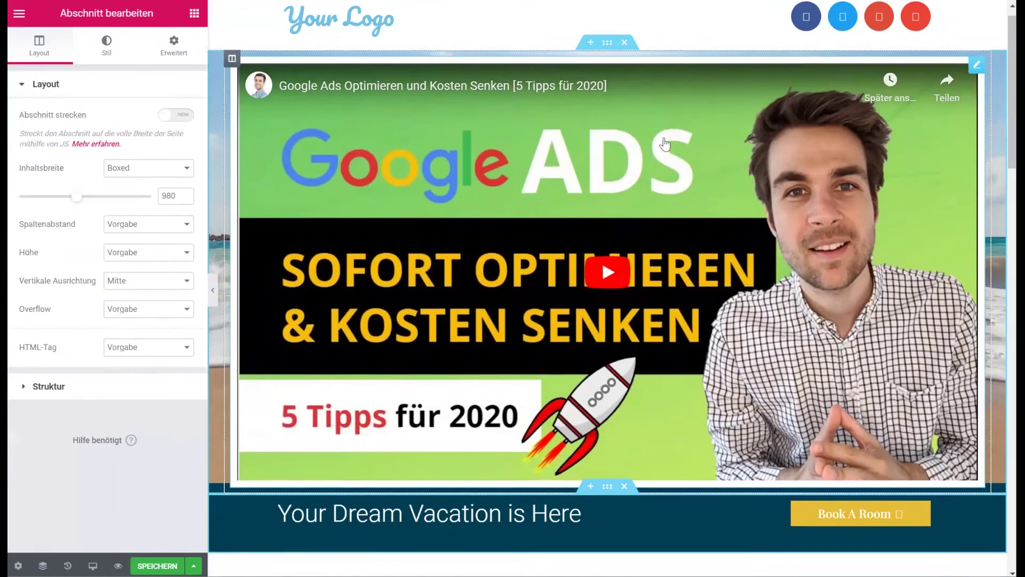
Delete the "Your Dream Vacation is Here" section and the "Enjoy Some You-Time" section
scroll(601, 257, down, 5)
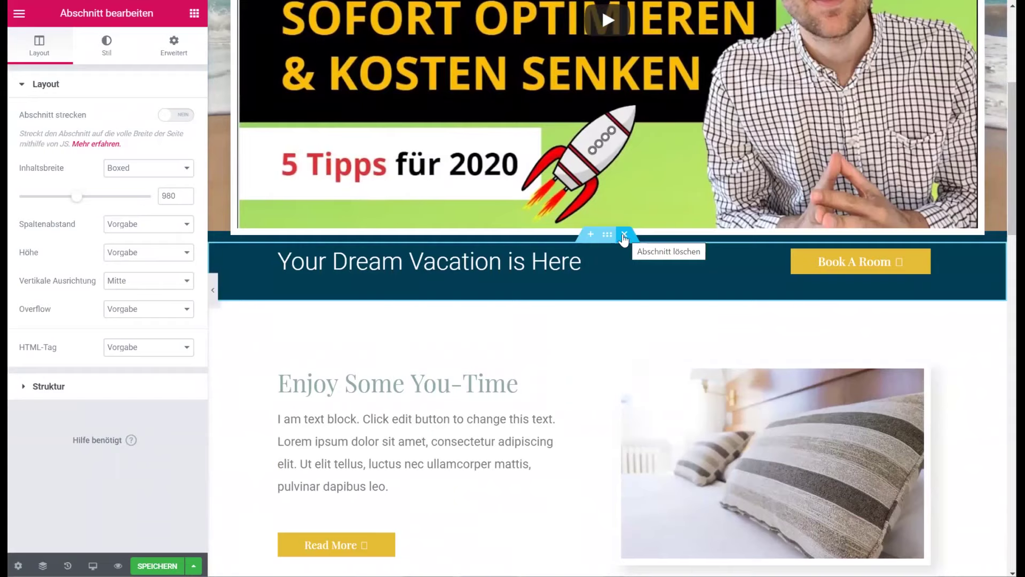
click(624, 235)
scroll(600, 172, down, 2)
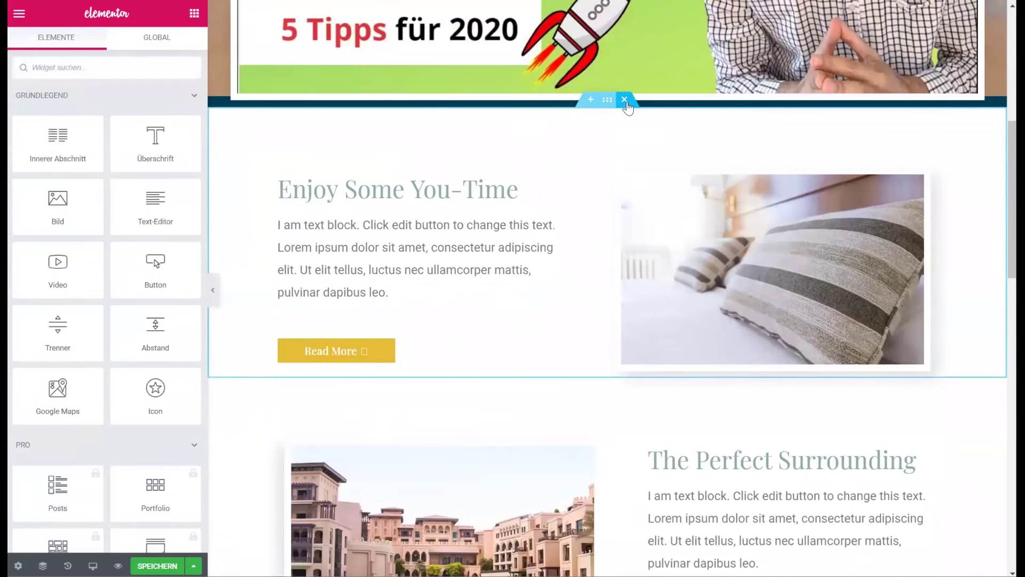
key(Delete)
scroll(720, 224, down, 3)
scroll(842, 252, up, 5)
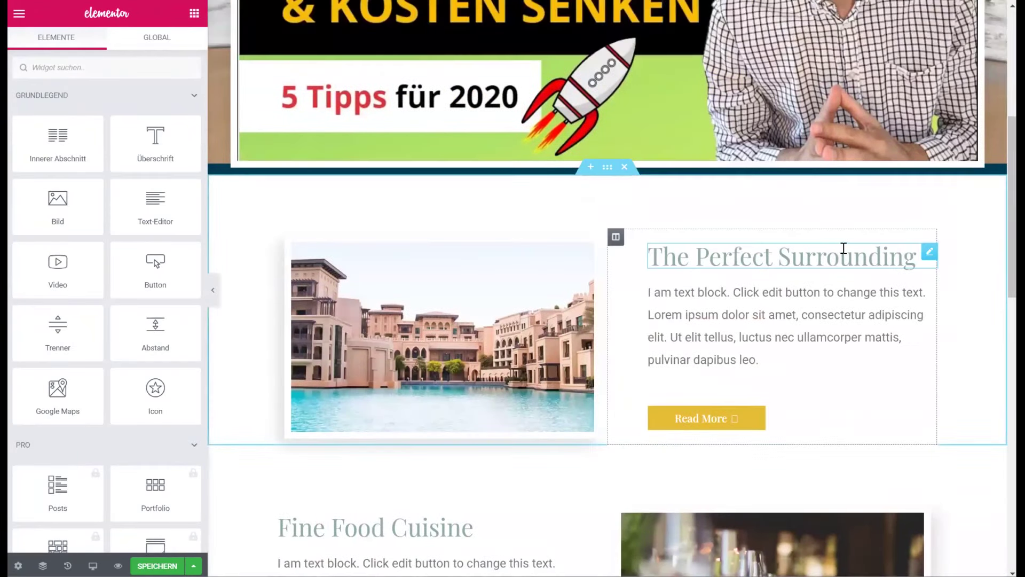
scroll(843, 248, down, 4)
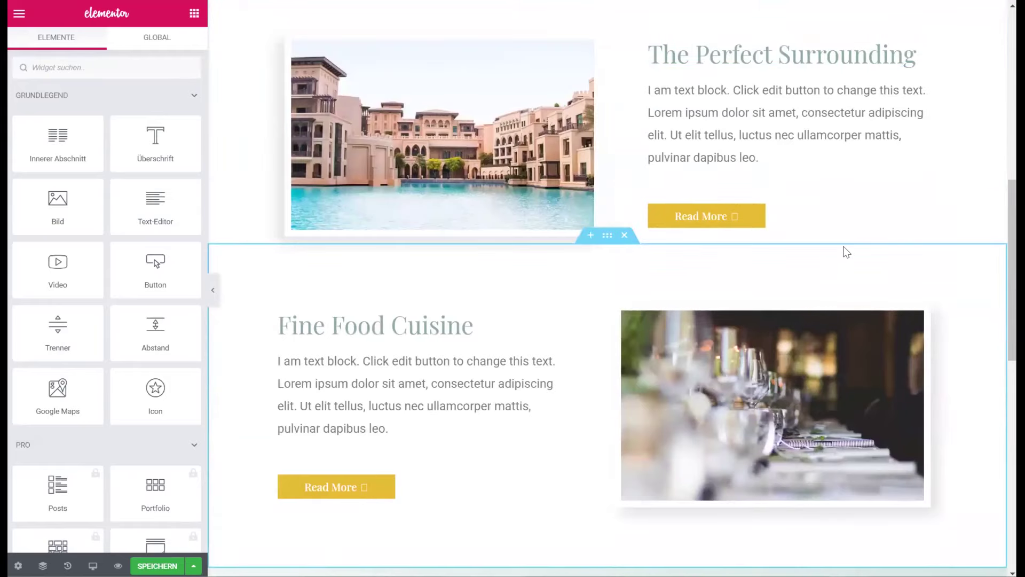